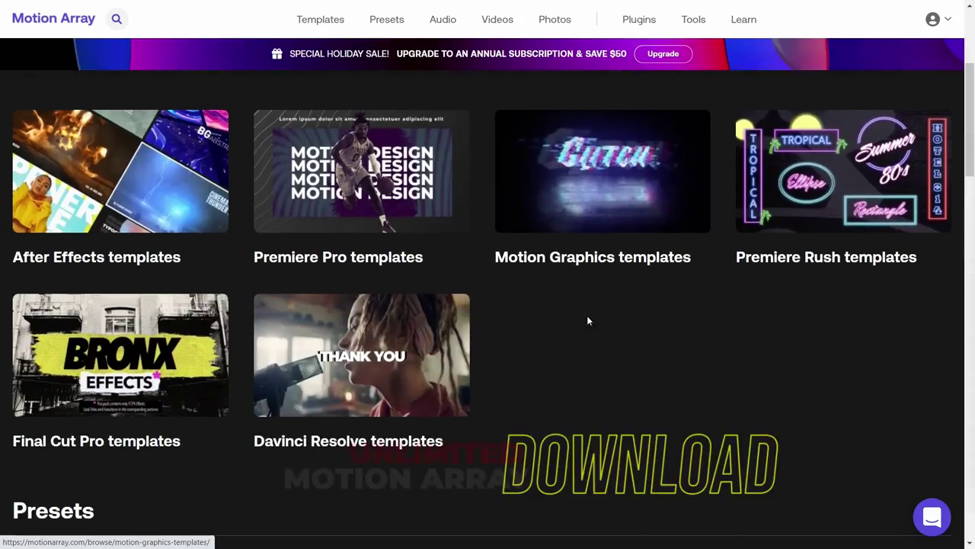
{"action": "scroll", "coordinate": [588, 335], "scroll_direction": "down", "scroll_amount": 3}
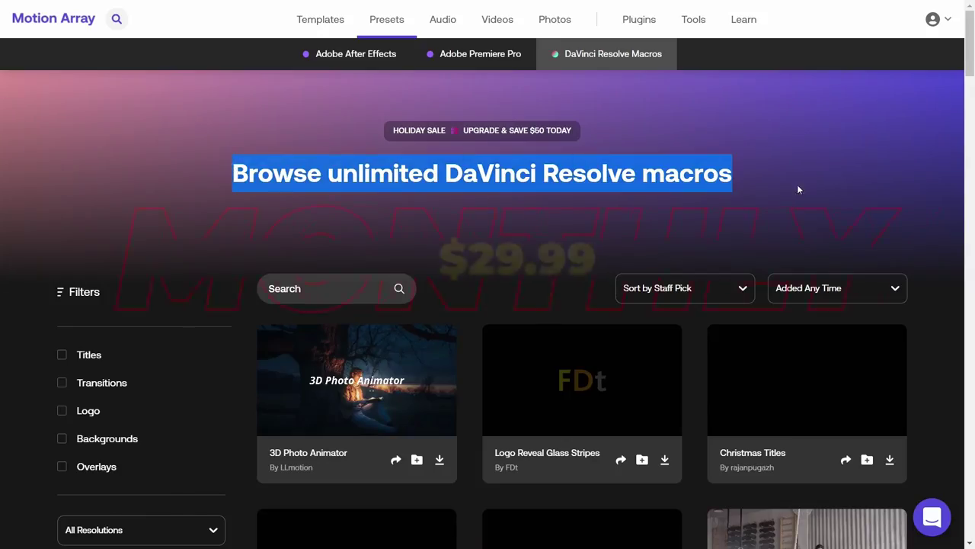
Scroll through Motion Array's DaVinci Resolve macros and Premiere Pro plugins pages.
{"action": "left_click", "coordinate": [798, 185]}
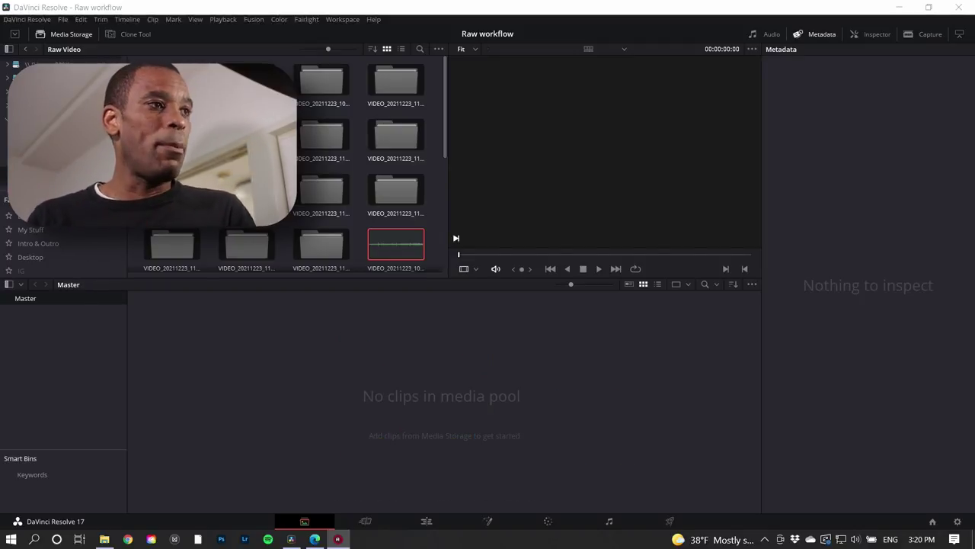
{"action": "left_click", "coordinate": [657, 9]}
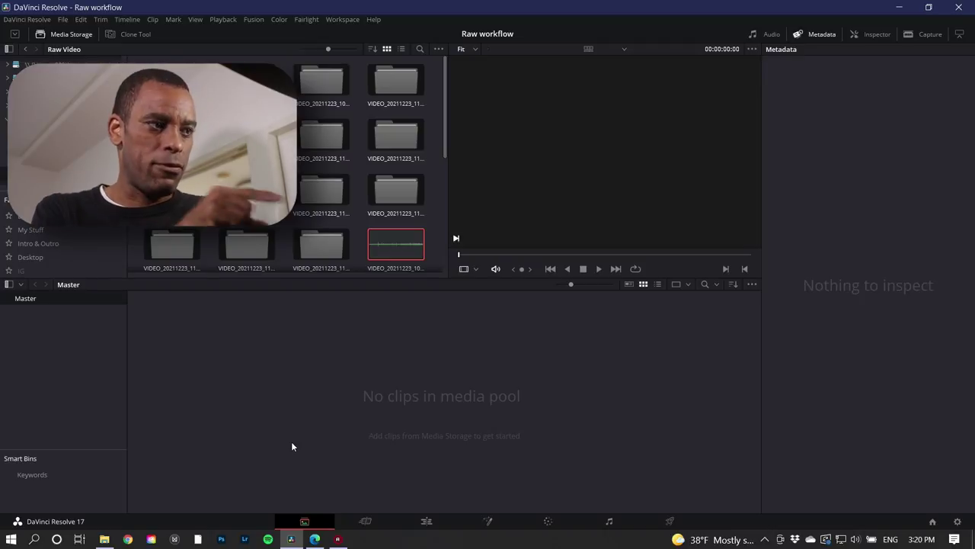
{"action": "left_click", "coordinate": [313, 538]}
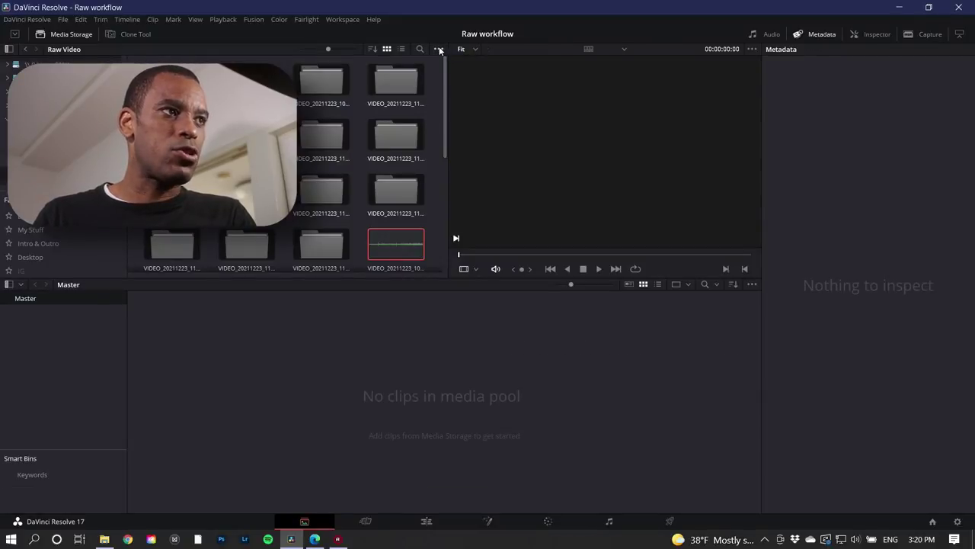
Set the Media Storage frame display mode to Individual.
{"action": "left_click", "coordinate": [439, 49]}
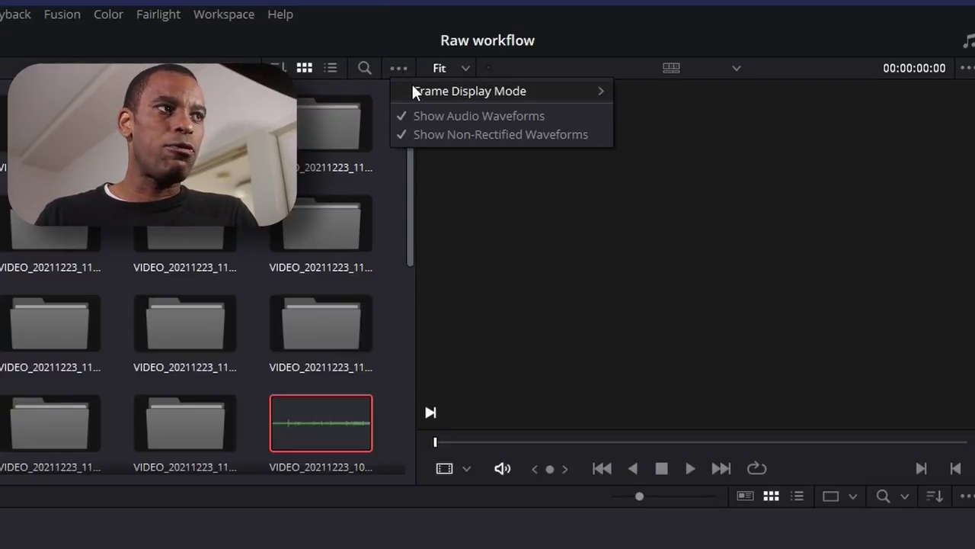
{"action": "mouse_move", "coordinate": [413, 90]}
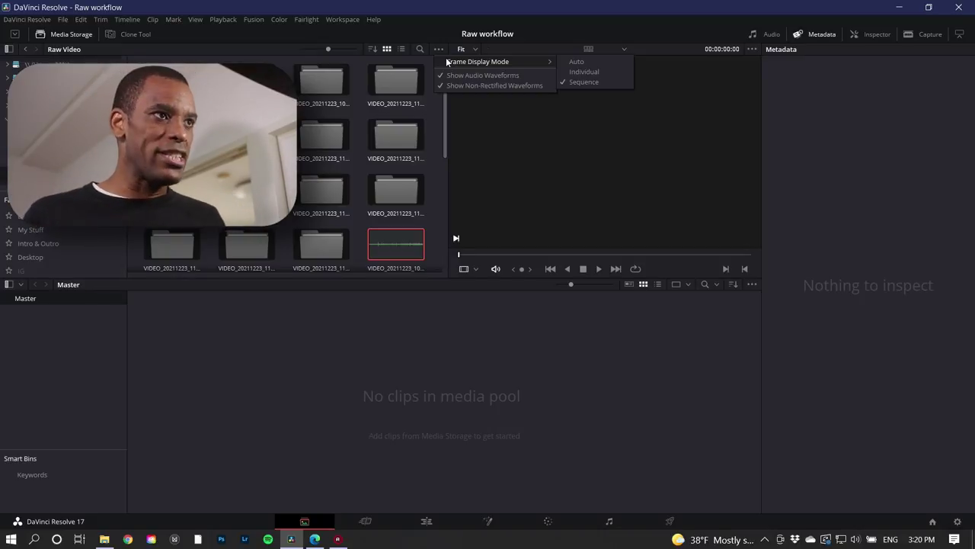
{"action": "left_click", "coordinate": [601, 71]}
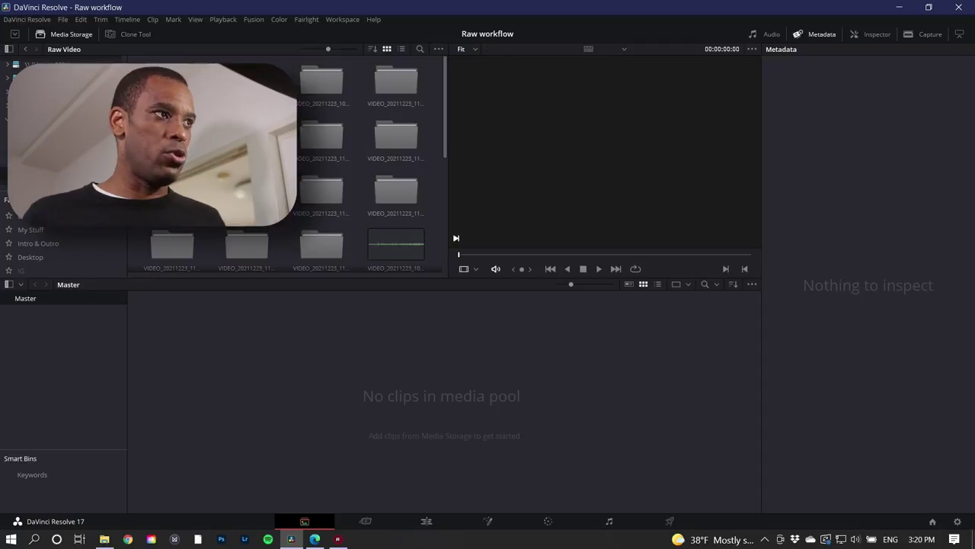
Import the Raw Video folder into the media pool and inspect frame-000055.dng among the separate frames.
{"action": "left_click_drag", "start_coordinate": [246, 246], "coordinate": [263, 356]}
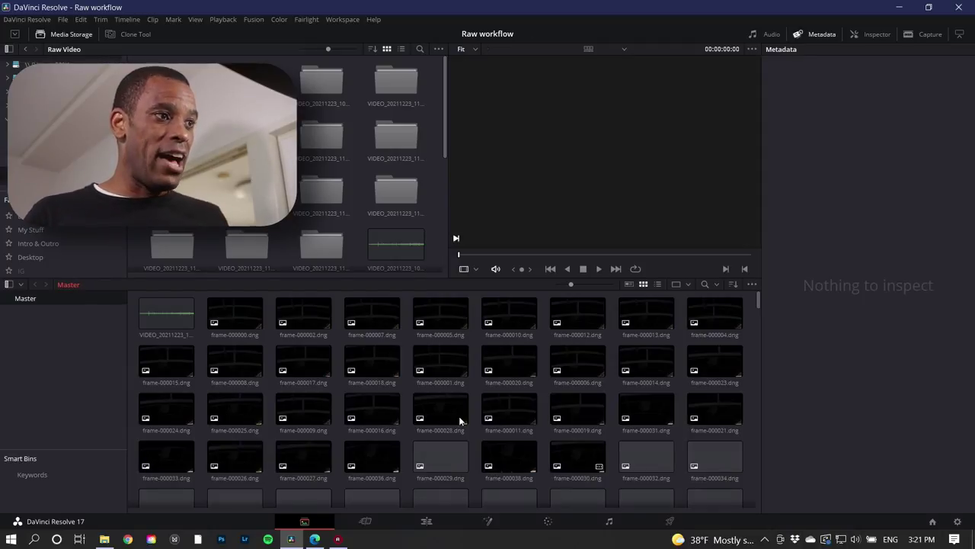
{"action": "scroll", "coordinate": [436, 418], "scroll_direction": "down", "scroll_amount": 5}
{"action": "left_click", "coordinate": [446, 419]}
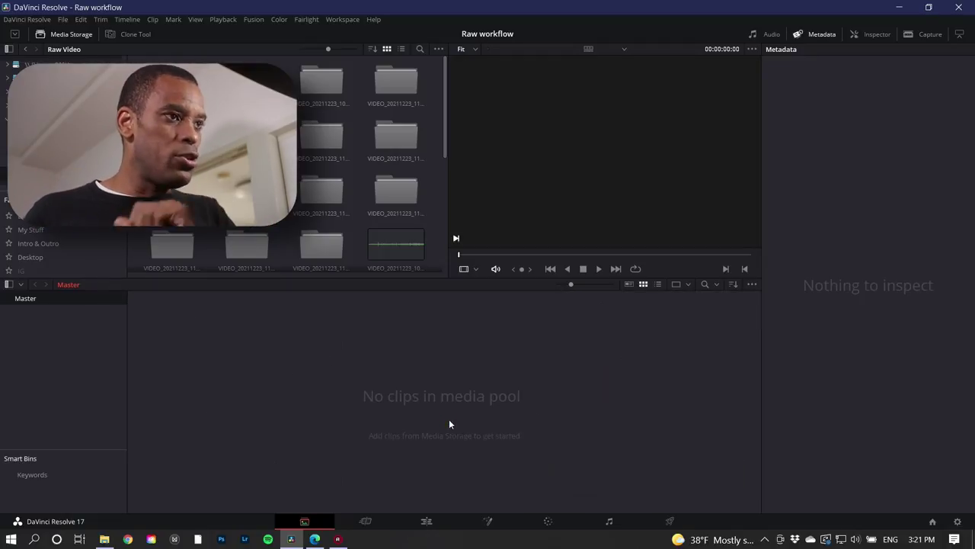
{"action": "left_click", "coordinate": [440, 46]}
Switch frame display mode to Sequence and import the footage folder into the media pool.
{"action": "mouse_move", "coordinate": [456, 63]}
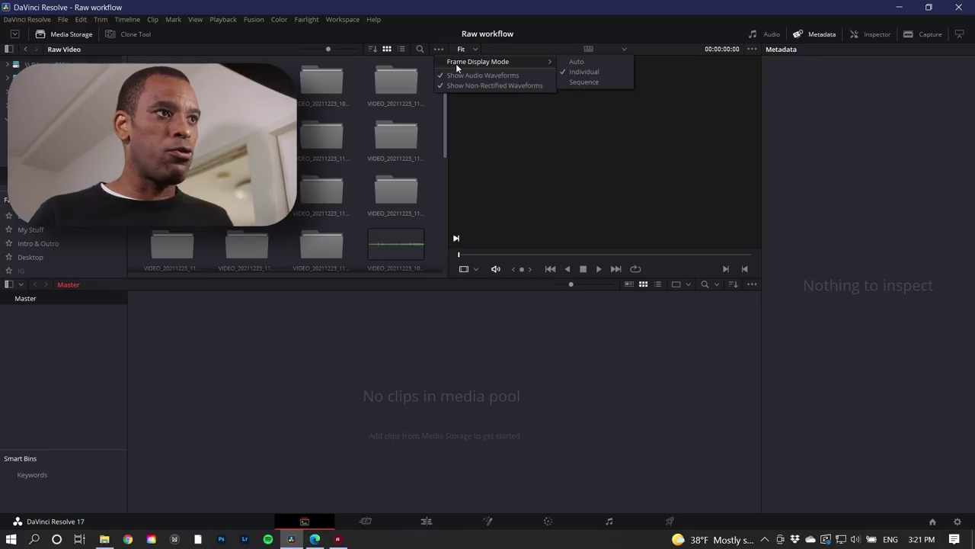
{"action": "left_click", "coordinate": [582, 81]}
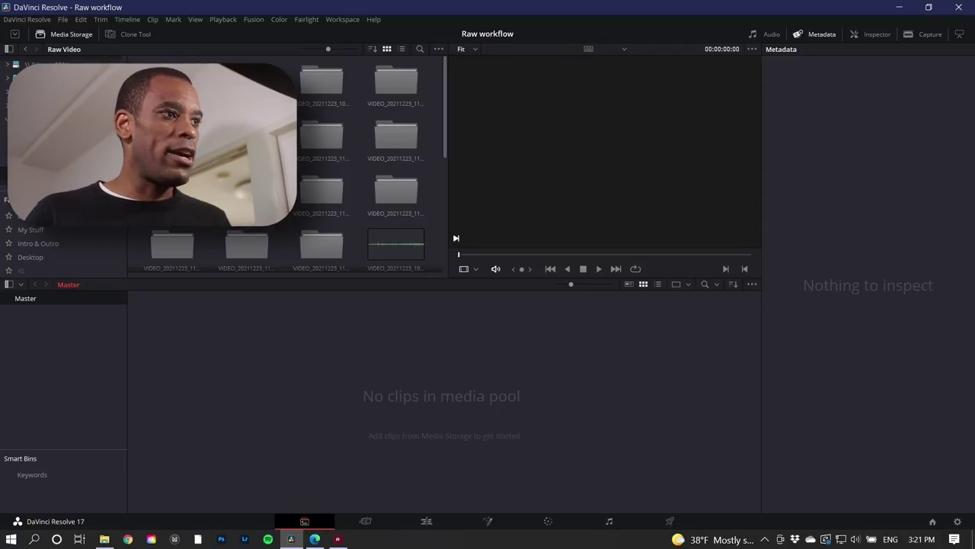
{"action": "left_click_drag", "start_coordinate": [231, 427], "coordinate": [182, 395]}
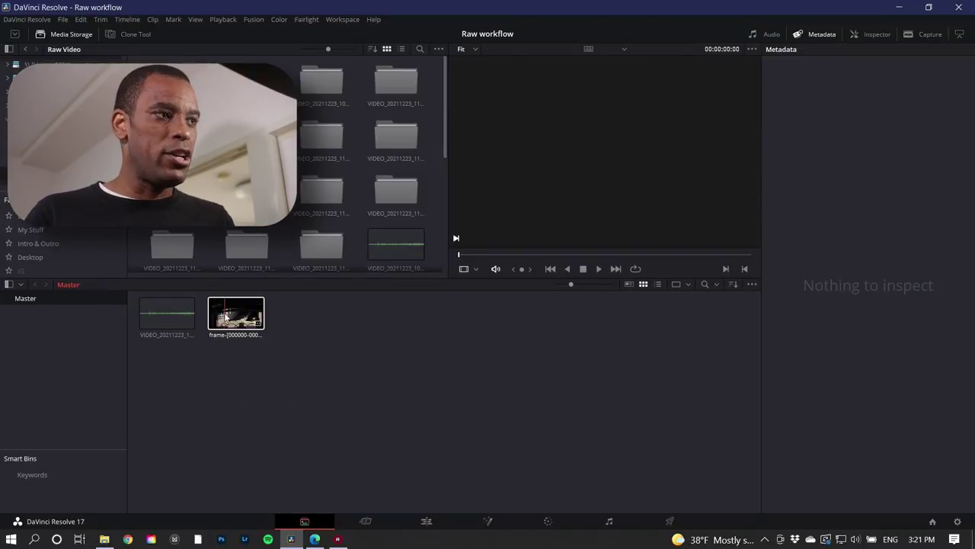
Preview the frame sequence clip, scrubbing forward to about 12 seconds.
{"action": "left_click", "coordinate": [243, 316]}
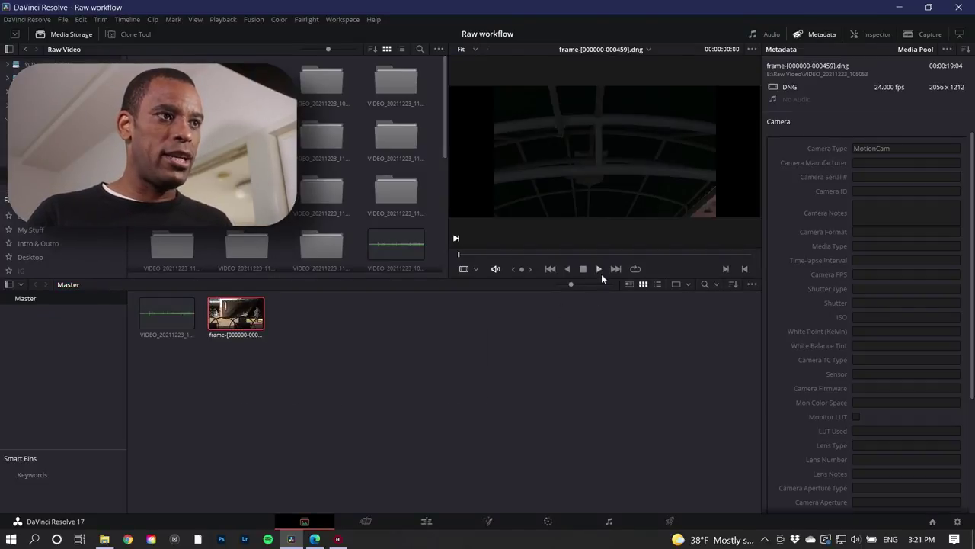
{"action": "left_click", "coordinate": [485, 256]}
{"action": "left_click_drag", "start_coordinate": [485, 258], "coordinate": [573, 268]}
On the Edit page, place both media pool clips on a new timeline with the video at the start.
{"action": "left_click", "coordinate": [442, 524]}
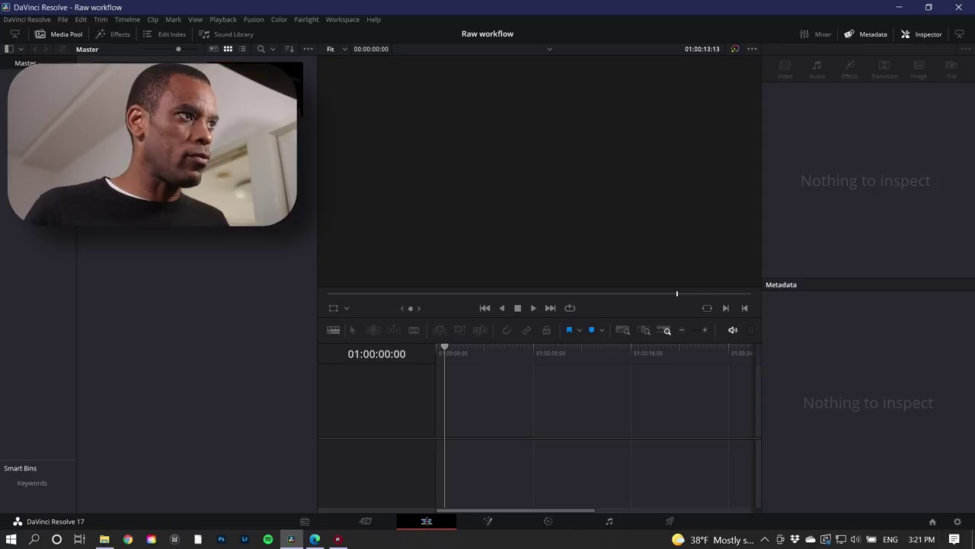
{"action": "key", "text": "ctrl+a"}
{"action": "left_click_drag", "start_coordinate": [254, 91], "coordinate": [455, 426]}
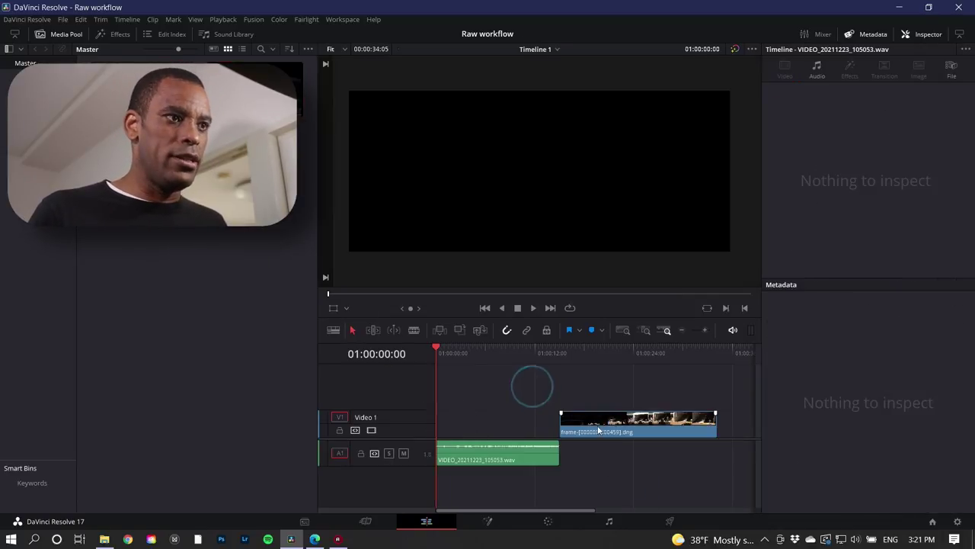
{"action": "left_click_drag", "start_coordinate": [626, 422], "coordinate": [467, 418]}
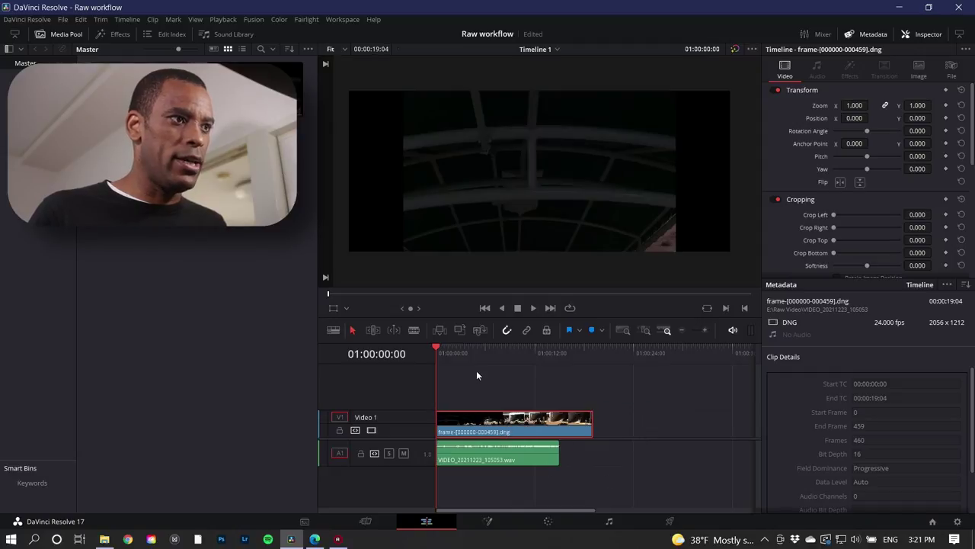
Play the timeline, scrub to a cut point, and select both the video and audio clips.
{"action": "key", "text": "space"}
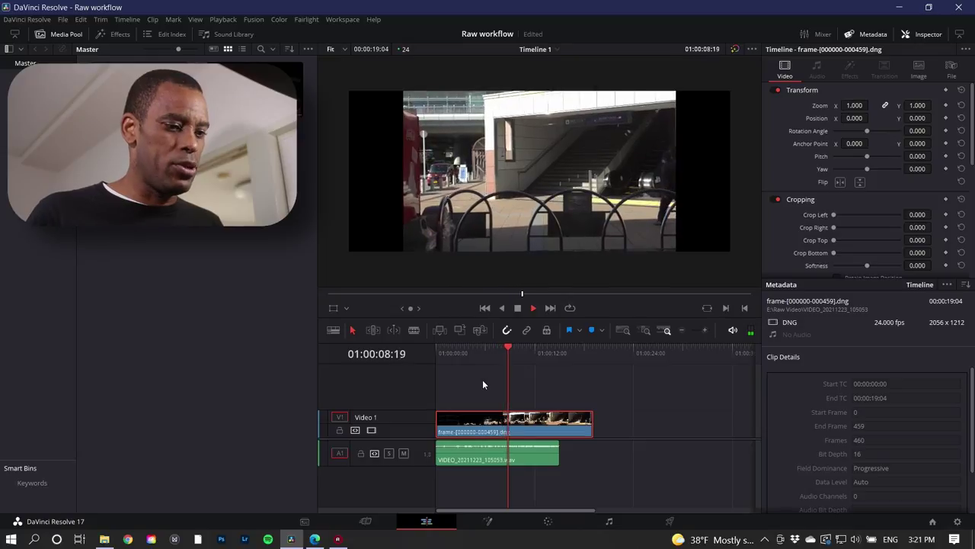
{"action": "key", "text": "space"}
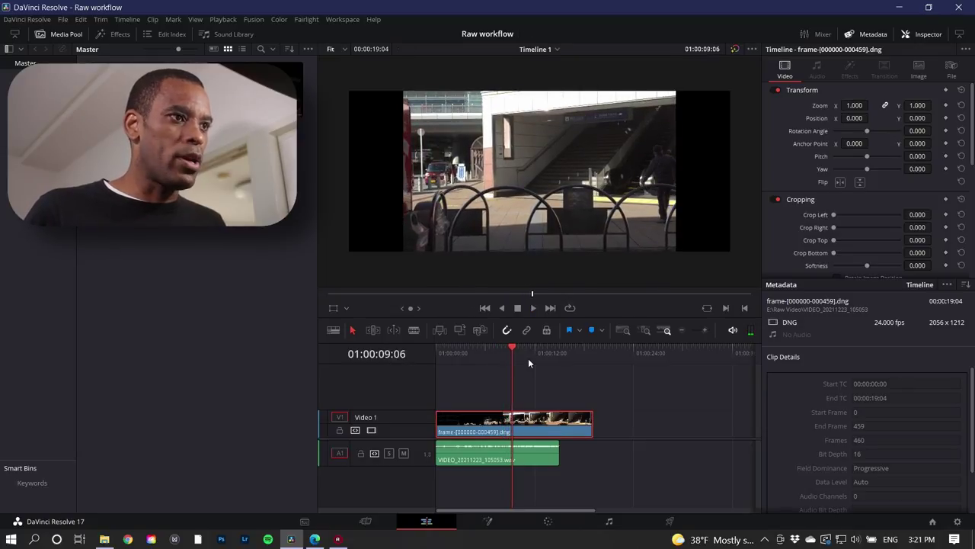
{"action": "left_click_drag", "start_coordinate": [528, 358], "coordinate": [474, 356]}
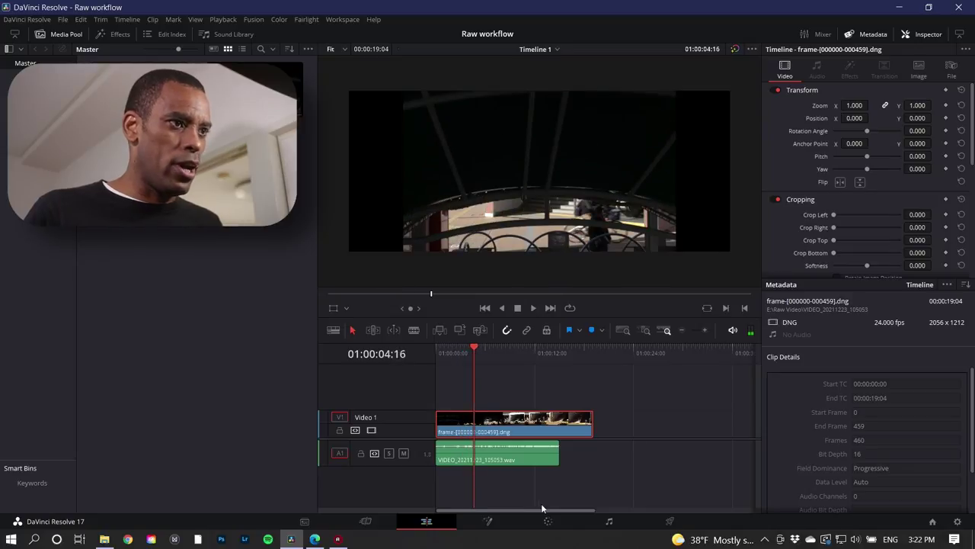
{"action": "left_click_drag", "start_coordinate": [539, 505], "coordinate": [482, 414]}
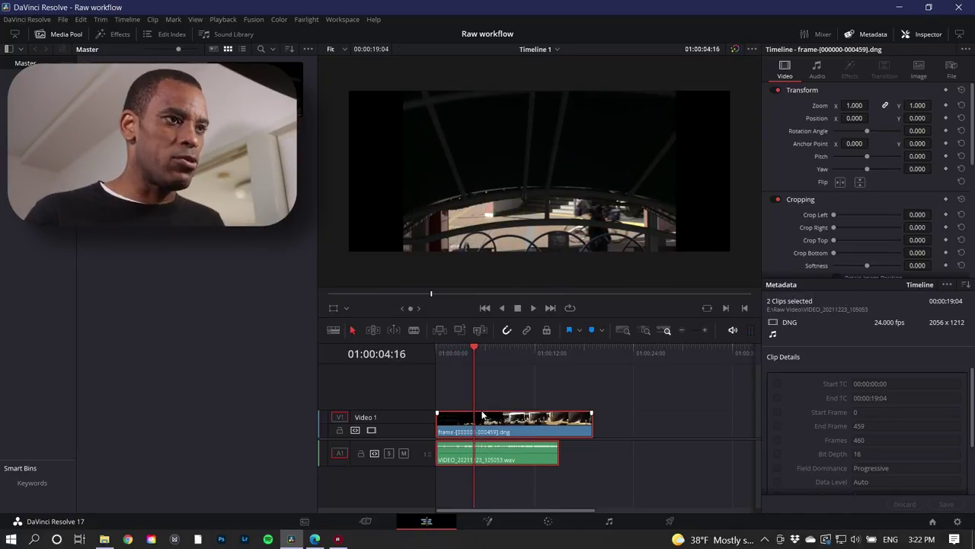
Cut both clips at the playhead, ripple-delete the opening pieces, and play back the result.
{"action": "key", "text": "ctrl+b"}
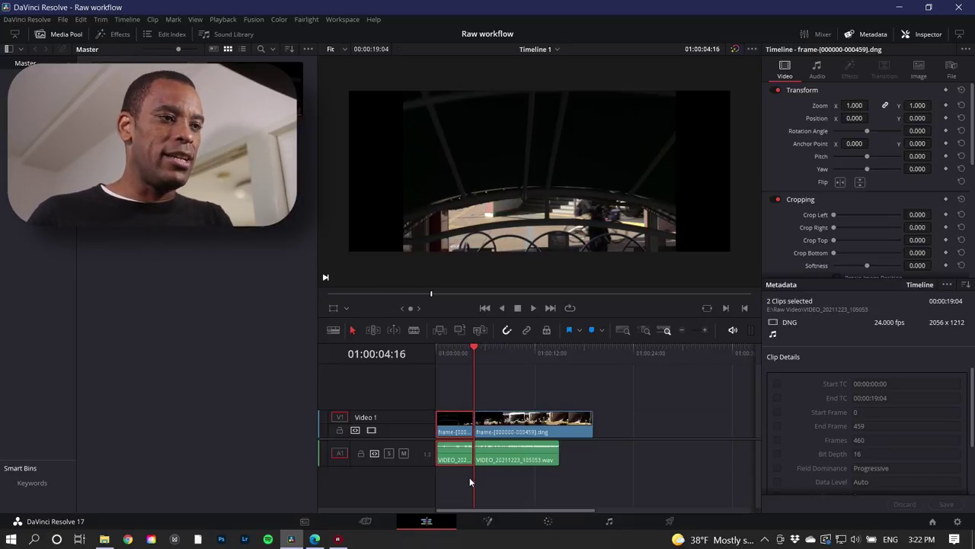
{"action": "key", "text": "Delete"}
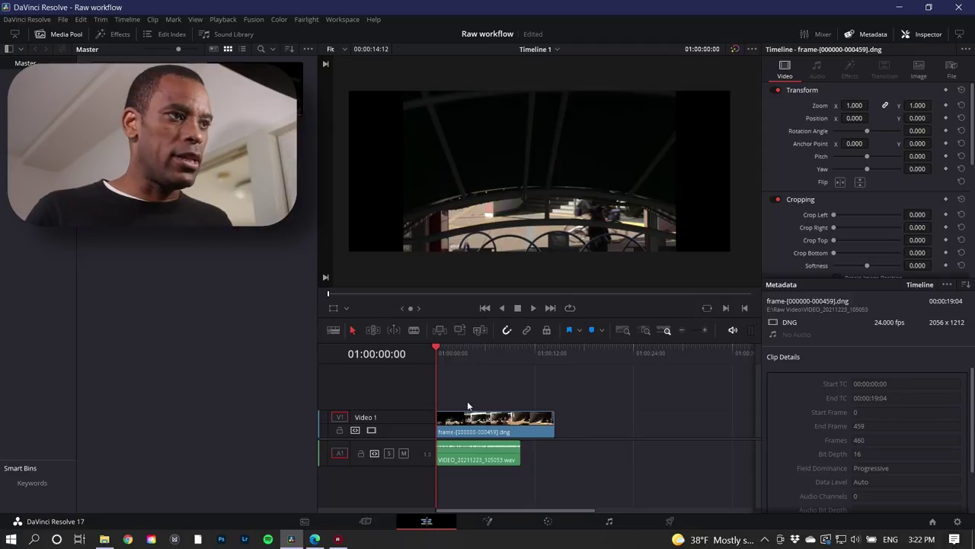
{"action": "key", "text": "space"}
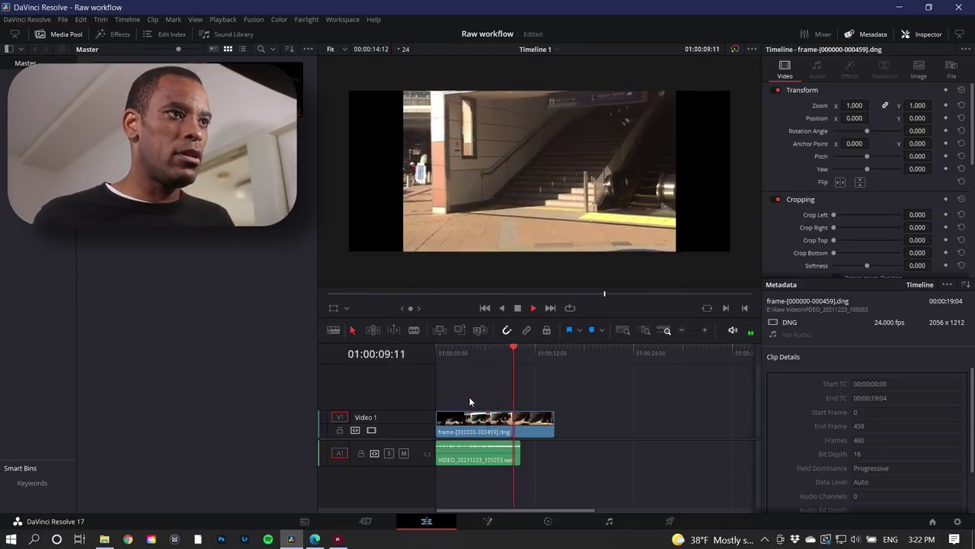
{"action": "key", "text": "space"}
Split the video where the audio ends, delete the tail piece, and return to 01:00:06:20.
{"action": "left_click", "coordinate": [477, 422]}
{"action": "left_click_drag", "start_coordinate": [551, 492], "coordinate": [558, 436]}
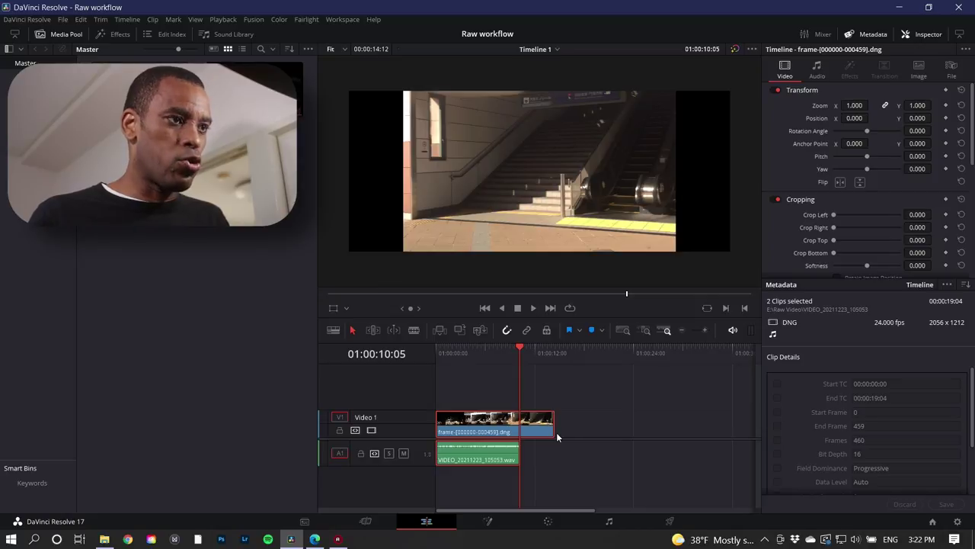
{"action": "key", "text": "ctrl+b"}
{"action": "left_click", "coordinate": [534, 424]}
{"action": "key", "text": "Delete"}
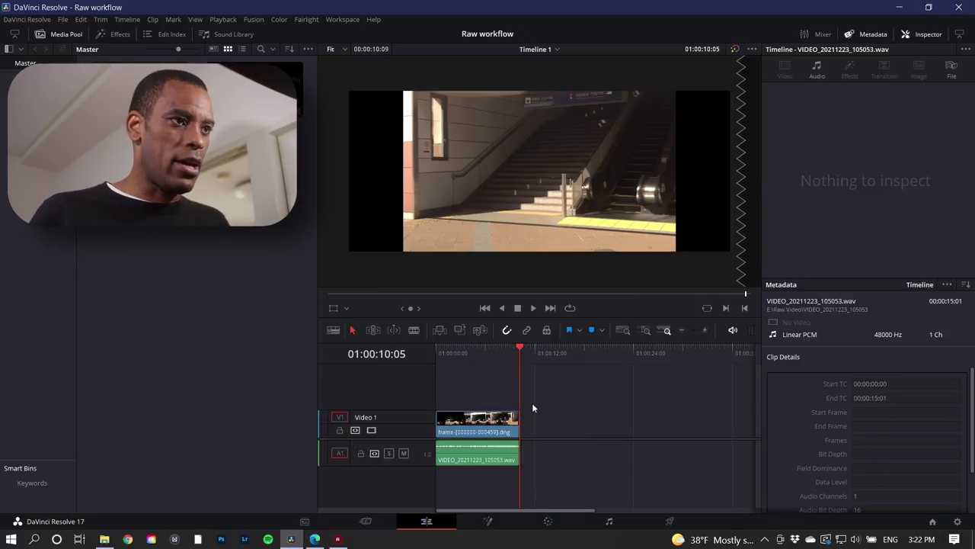
{"action": "left_click", "coordinate": [491, 352]}
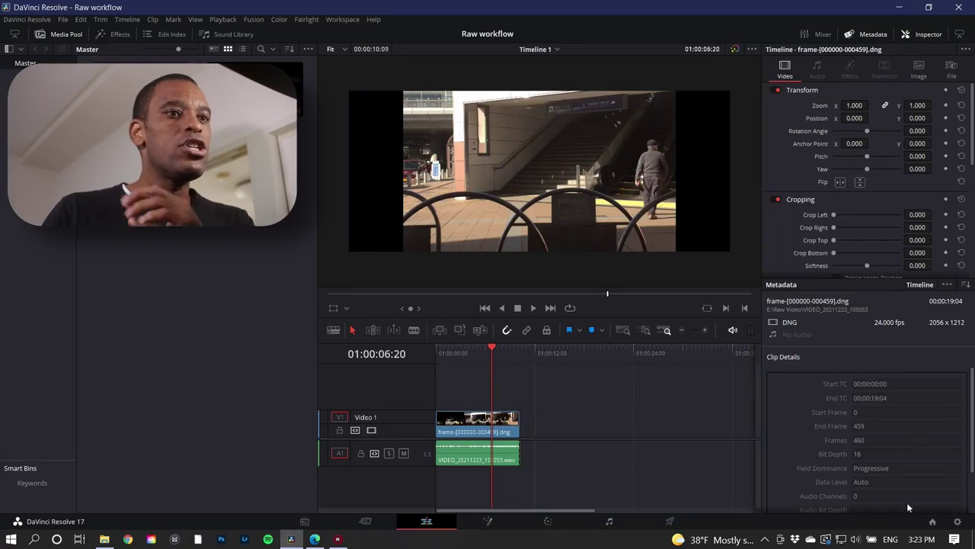
{"action": "left_click", "coordinate": [957, 521]}
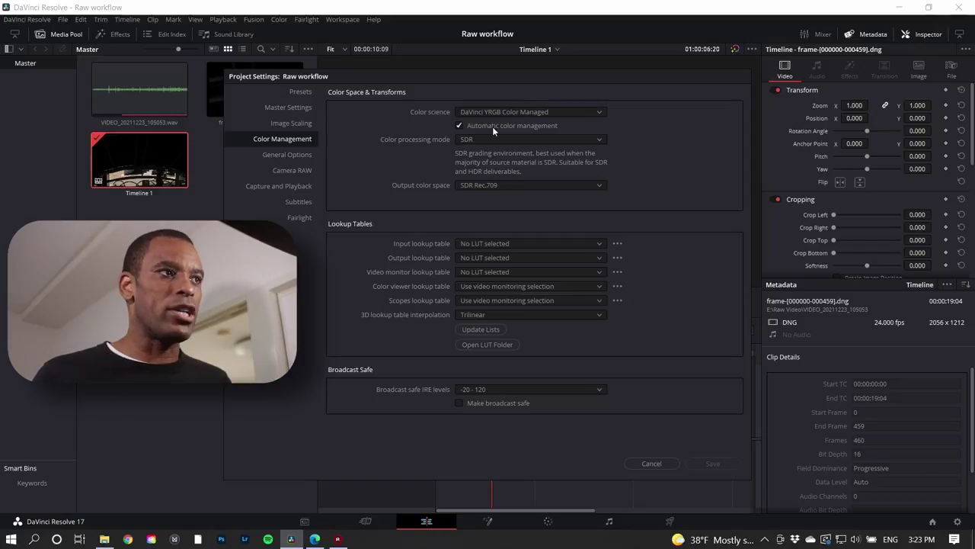
{"action": "left_click", "coordinate": [305, 92]}
{"action": "left_click", "coordinate": [301, 107]}
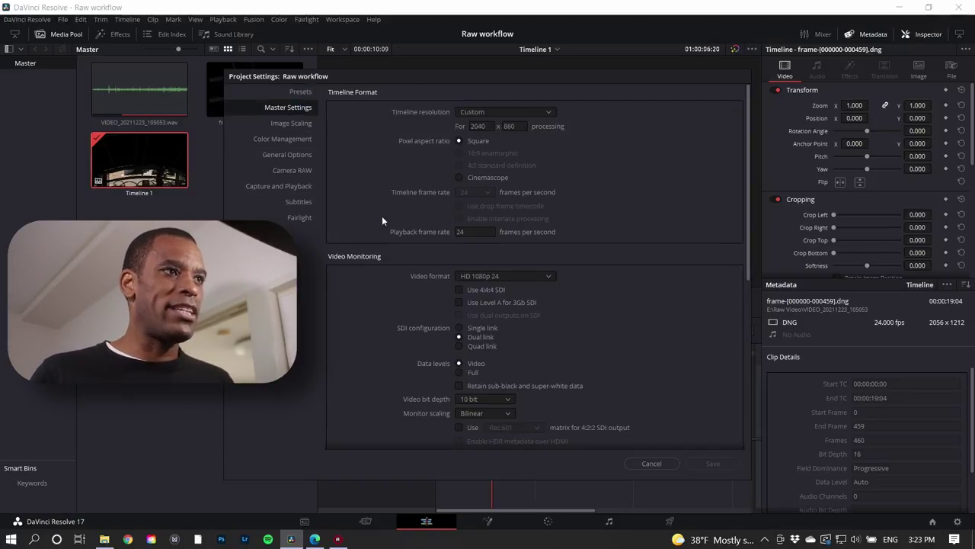
{"action": "left_click", "coordinate": [487, 127]}
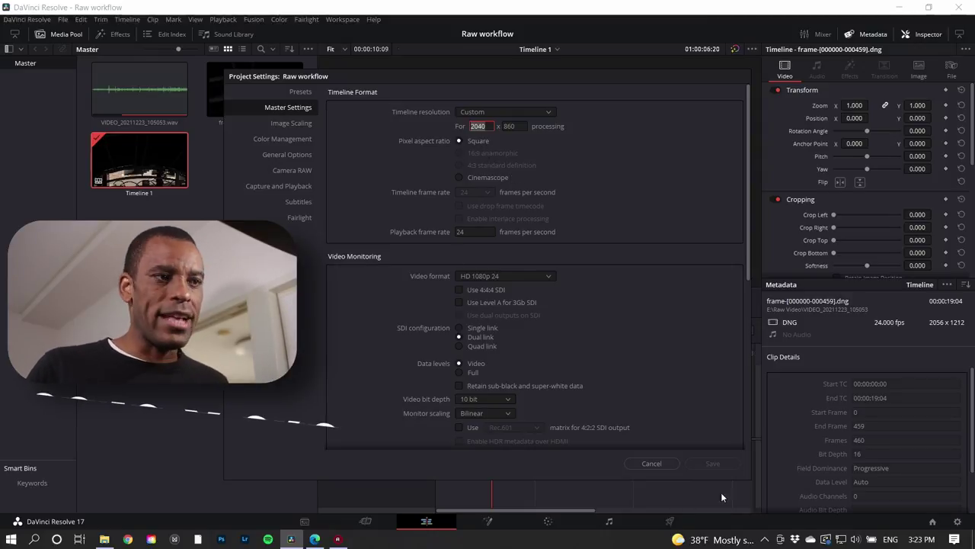
{"action": "left_click", "coordinate": [653, 465]}
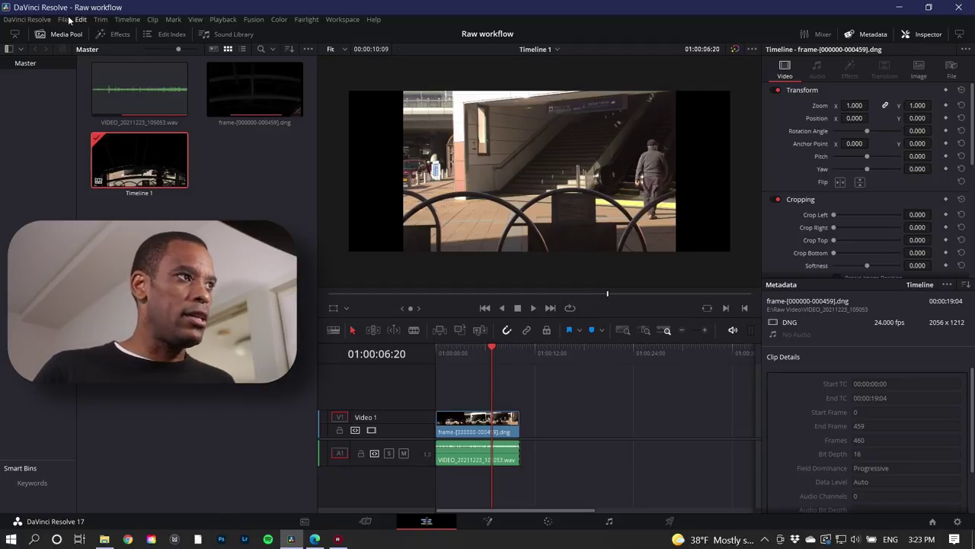
Close the Media Pool panel so the viewer and timeline get more room.
{"action": "left_click", "coordinate": [52, 36]}
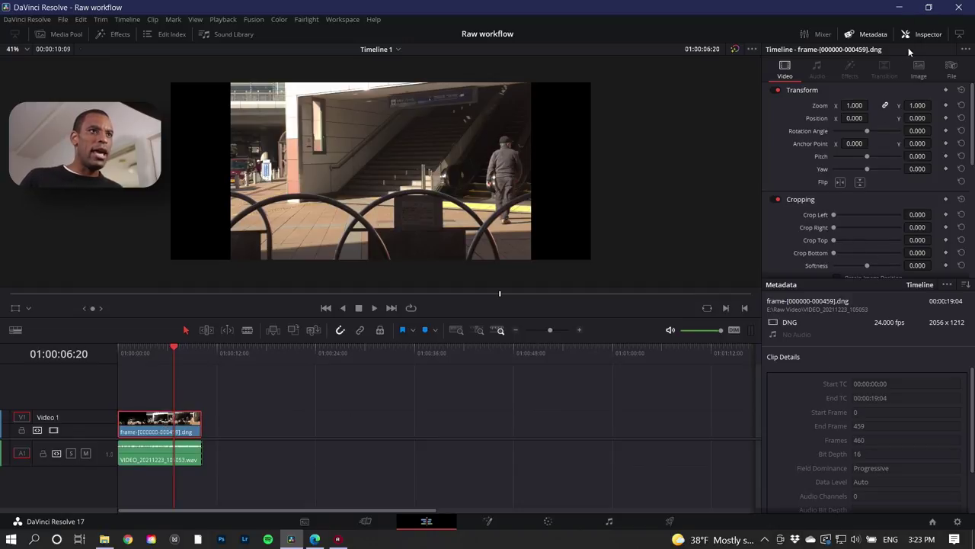
{"action": "scroll", "coordinate": [865, 144], "scroll_direction": "down", "scroll_amount": 10}
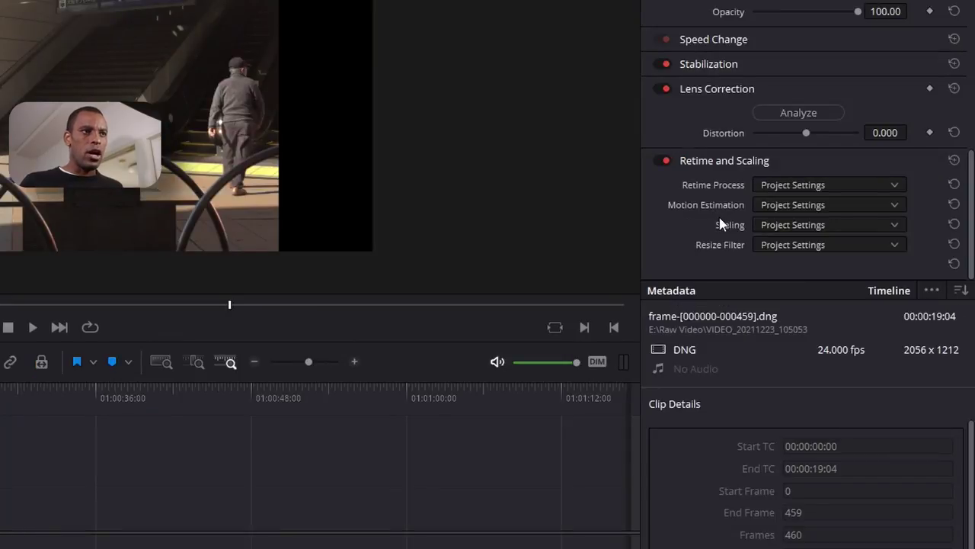
Set the first clip's Retime and Scaling option to Fill.
{"action": "left_click", "coordinate": [834, 225]}
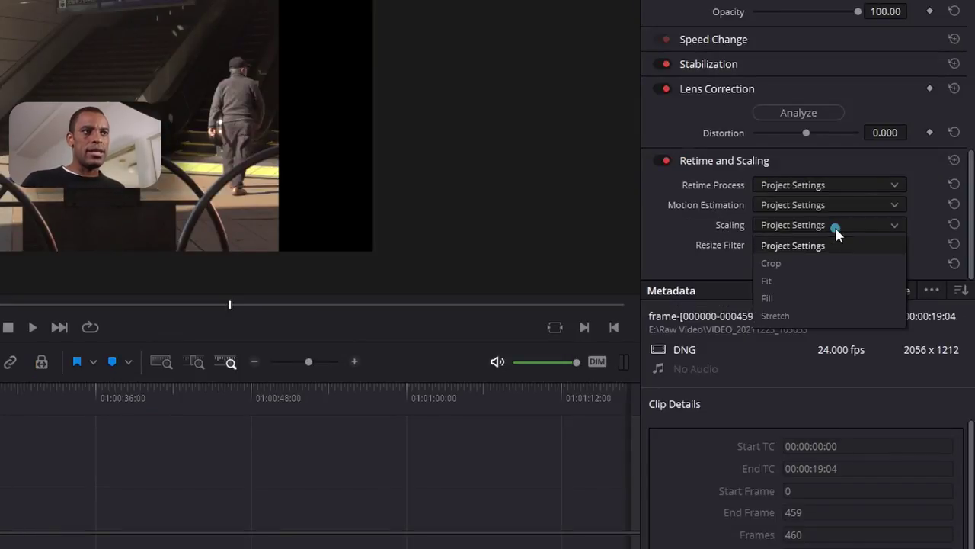
{"action": "left_click", "coordinate": [814, 297]}
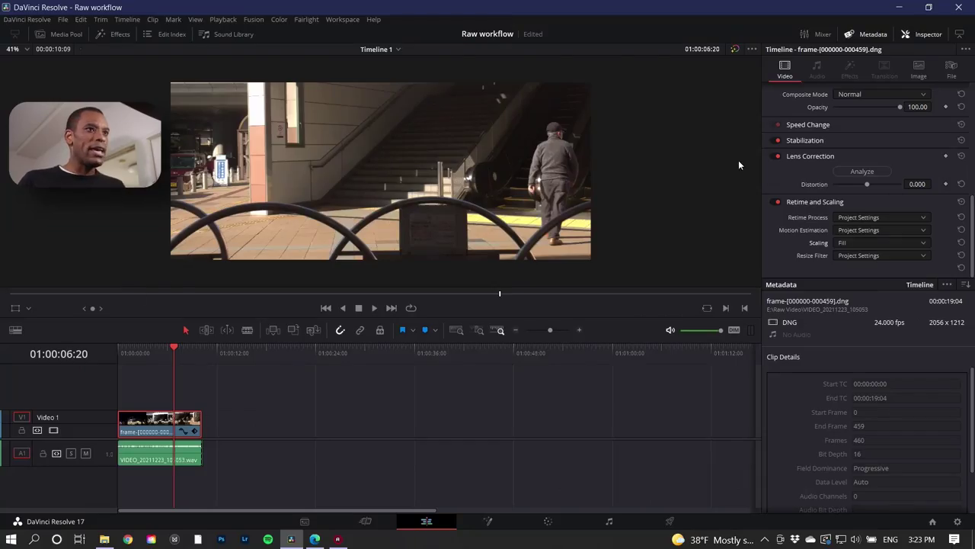
{"action": "scroll", "coordinate": [840, 182], "scroll_direction": "up", "scroll_amount": 5}
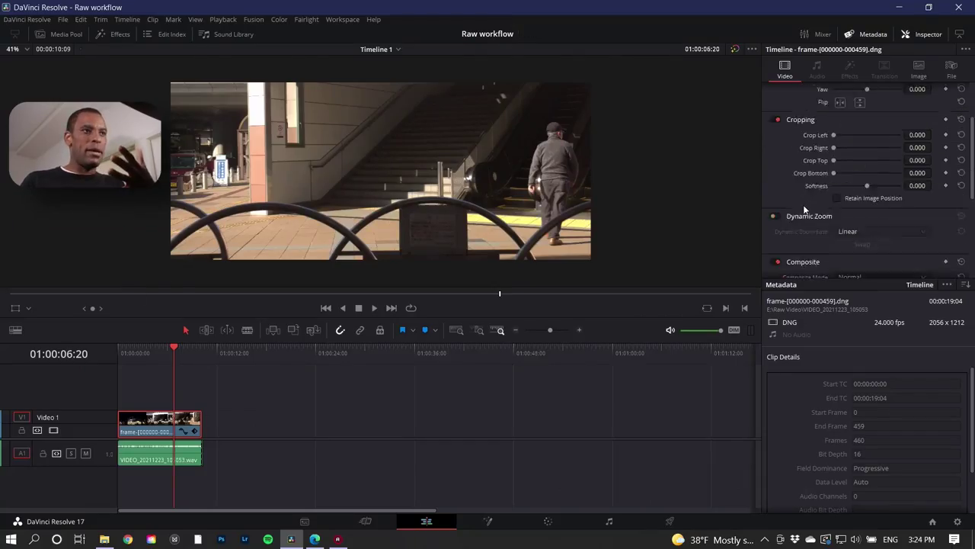
{"action": "scroll", "coordinate": [803, 204], "scroll_direction": "up", "scroll_amount": 1}
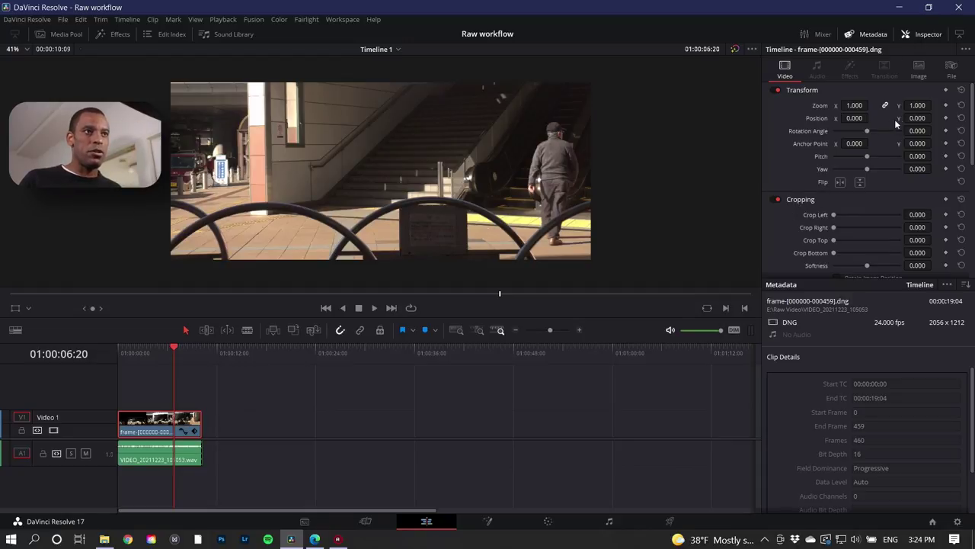
Try Transform Position offsets, save the project, then reset Position X and Y to 0.
{"action": "left_click_drag", "start_coordinate": [918, 118], "coordinate": [934, 119]}
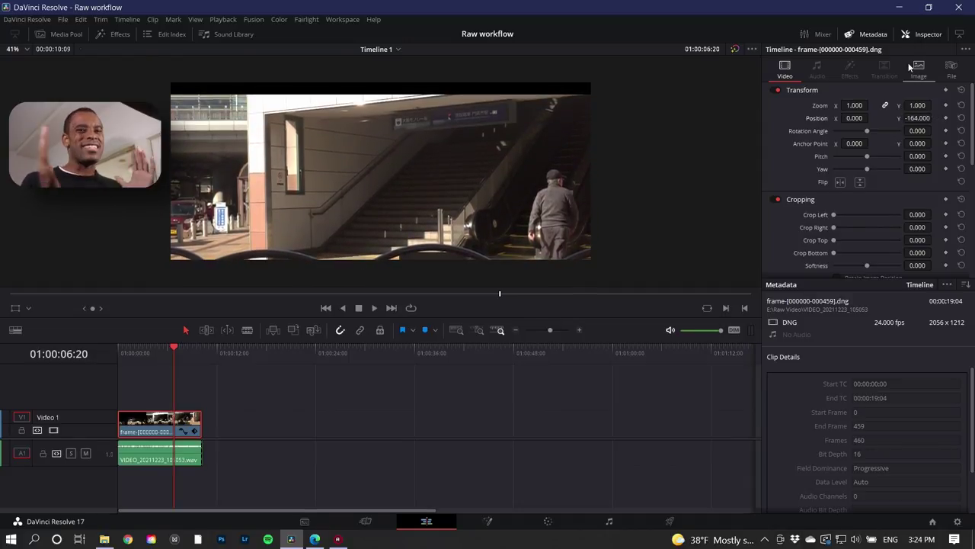
{"action": "key", "text": "ctrl+s"}
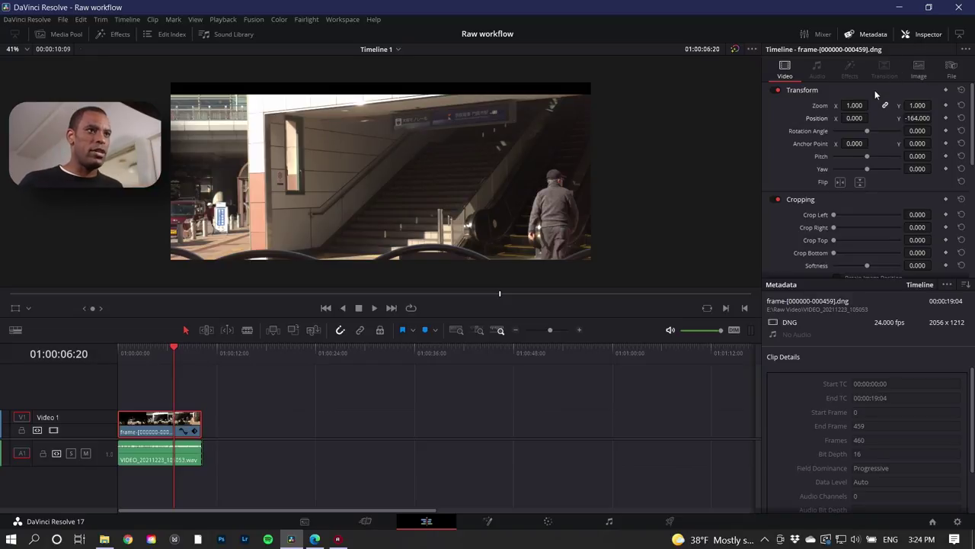
{"action": "left_click_drag", "start_coordinate": [859, 115], "coordinate": [945, 128]}
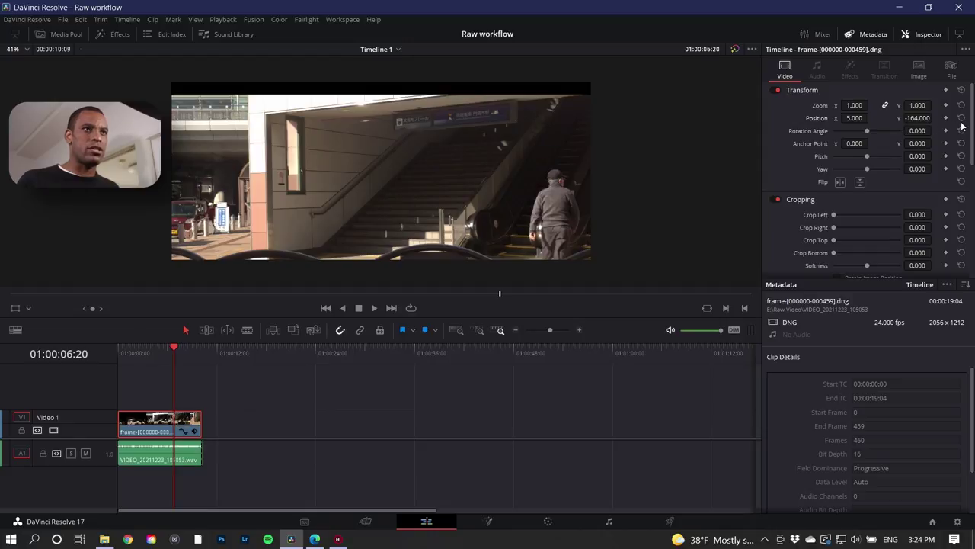
{"action": "left_click", "coordinate": [962, 118]}
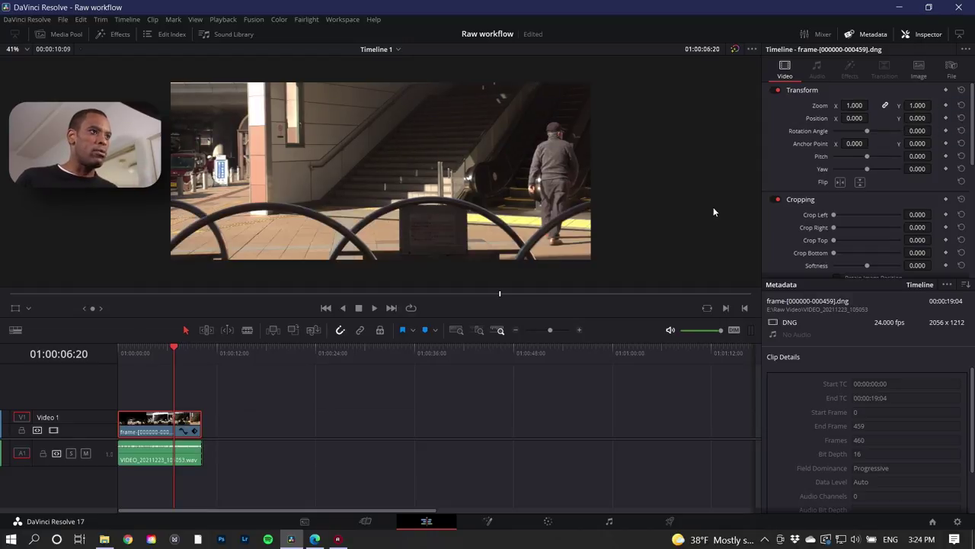
{"action": "left_click_drag", "start_coordinate": [184, 356], "coordinate": [156, 356]}
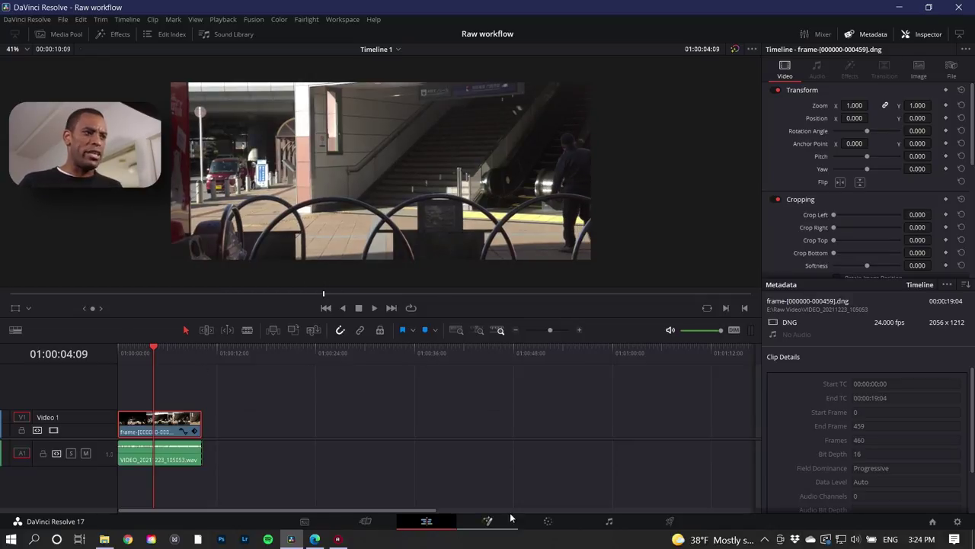
{"action": "left_click", "coordinate": [55, 35]}
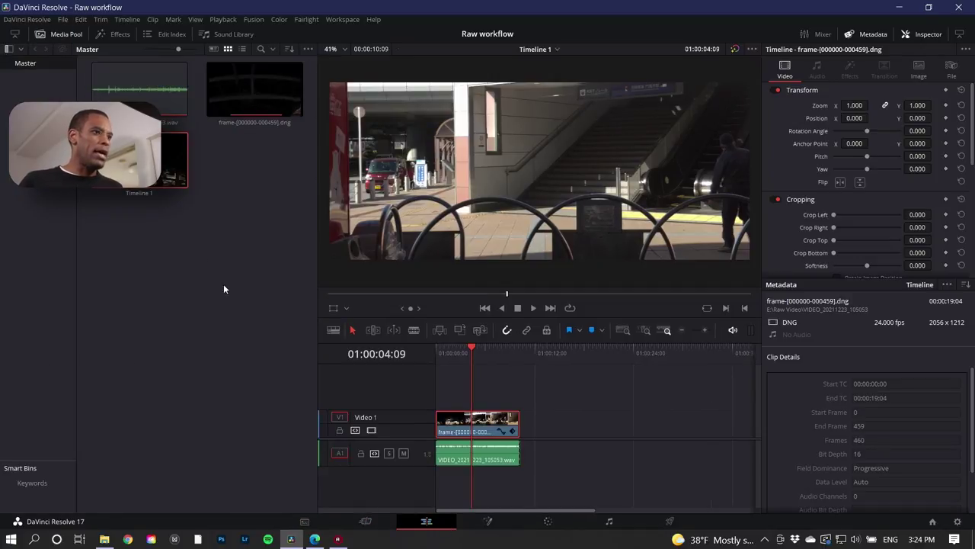
{"action": "left_click", "coordinate": [306, 521]}
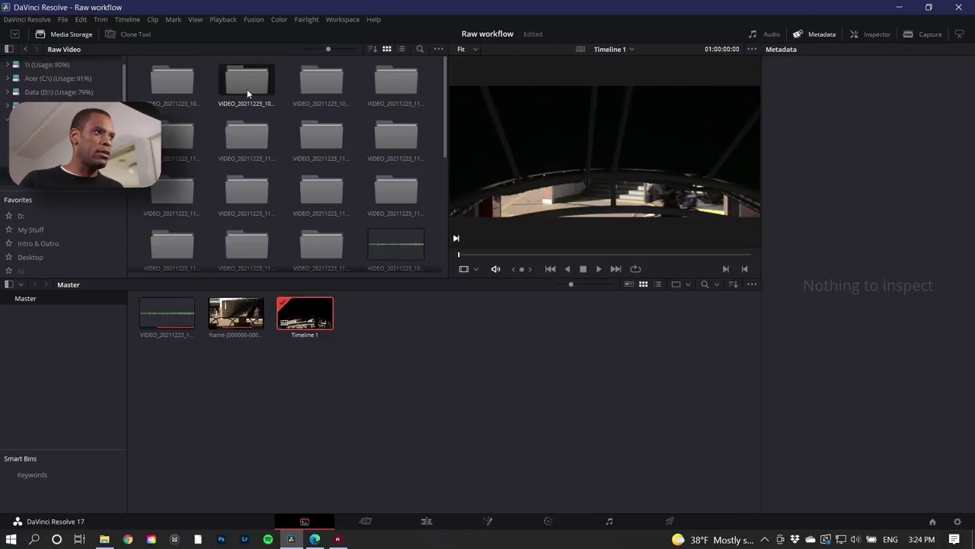
{"action": "left_click_drag", "start_coordinate": [245, 88], "coordinate": [400, 362]}
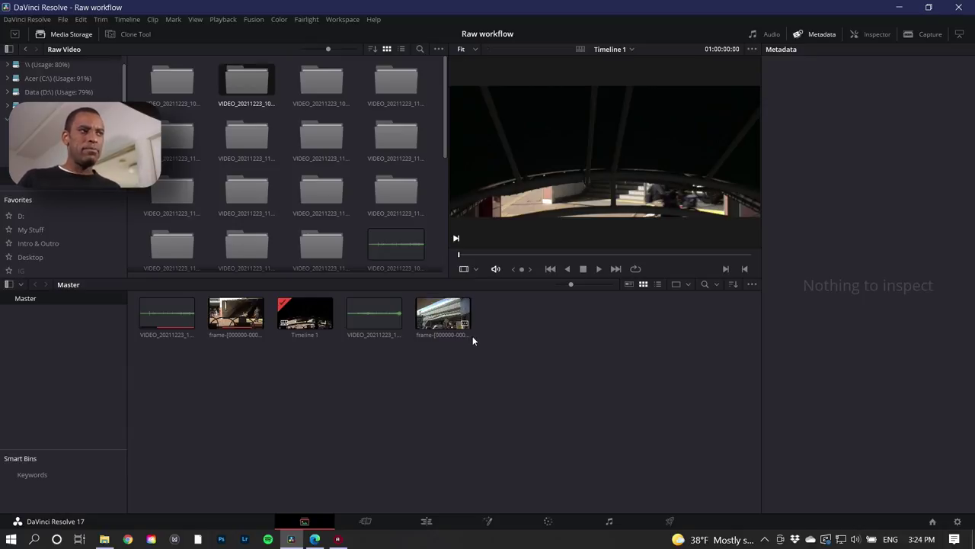
{"action": "left_click", "coordinate": [427, 521]}
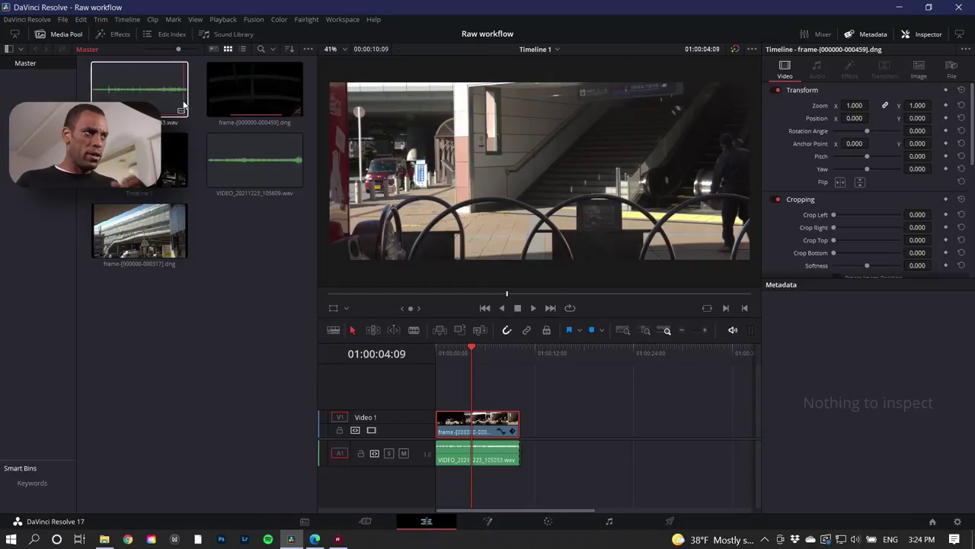
{"action": "left_click_drag", "start_coordinate": [140, 229], "coordinate": [565, 459]}
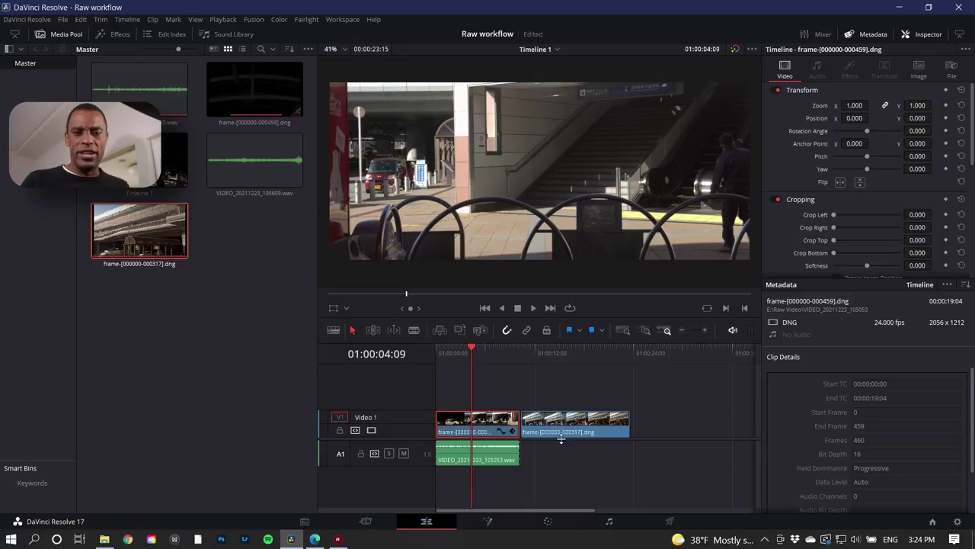
{"action": "left_click", "coordinate": [570, 433]}
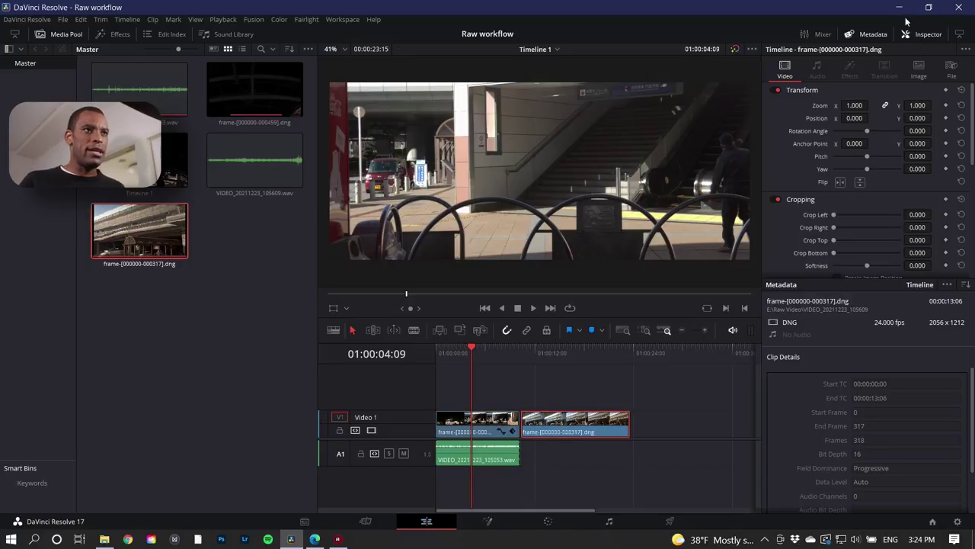
{"action": "left_click", "coordinate": [866, 38]}
{"action": "left_click", "coordinate": [866, 38]}
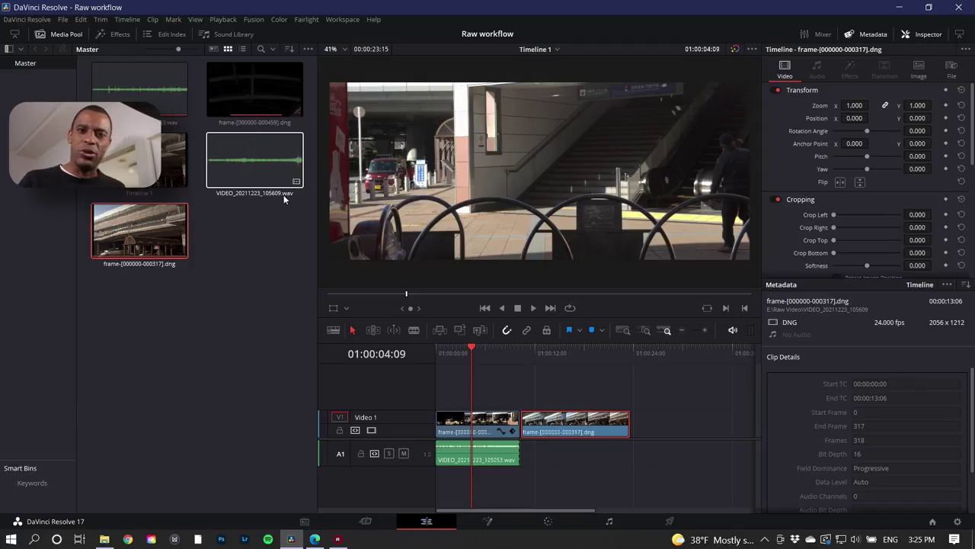
{"action": "left_click_drag", "start_coordinate": [269, 169], "coordinate": [559, 467]}
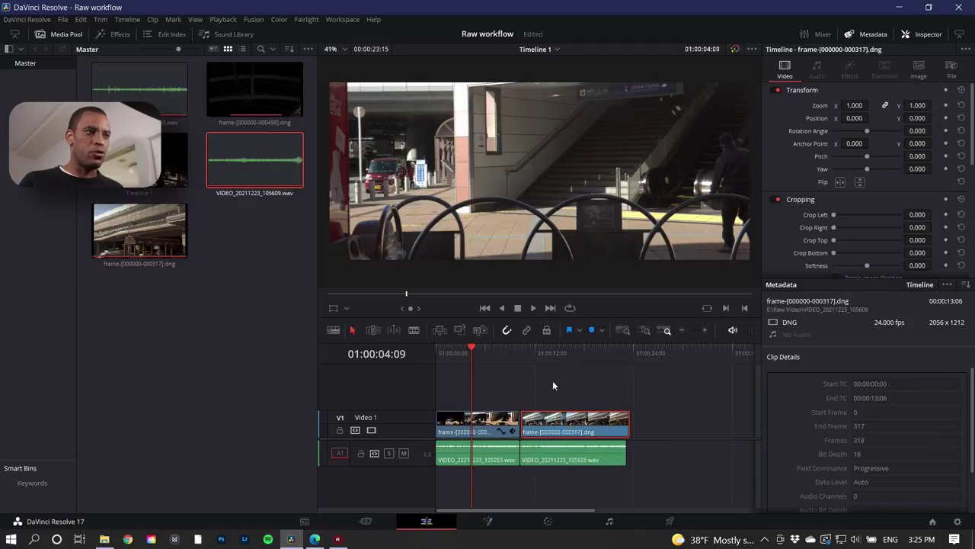
{"action": "left_click", "coordinate": [523, 358]}
Play the second clip and set its Inspector scaling to Fill.
{"action": "key", "text": "space"}
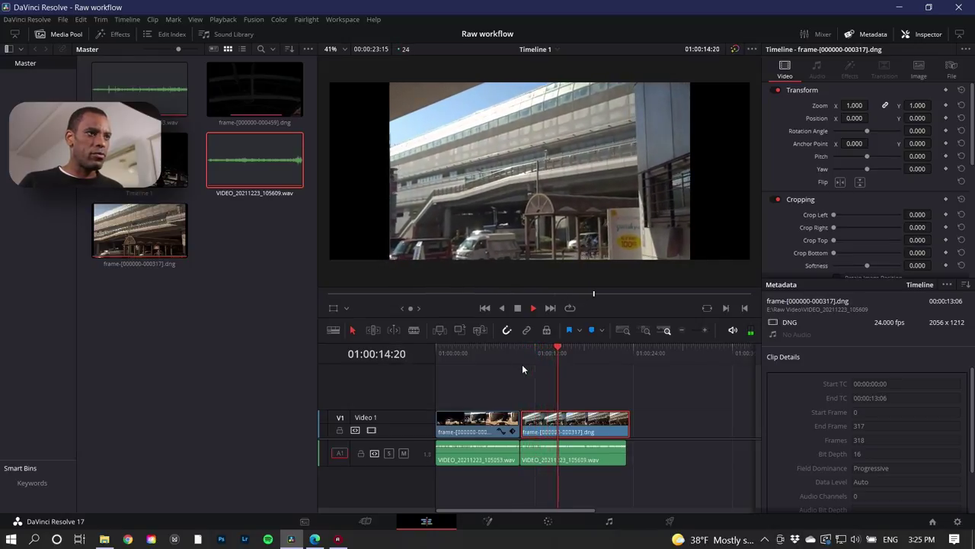
{"action": "key", "text": "space"}
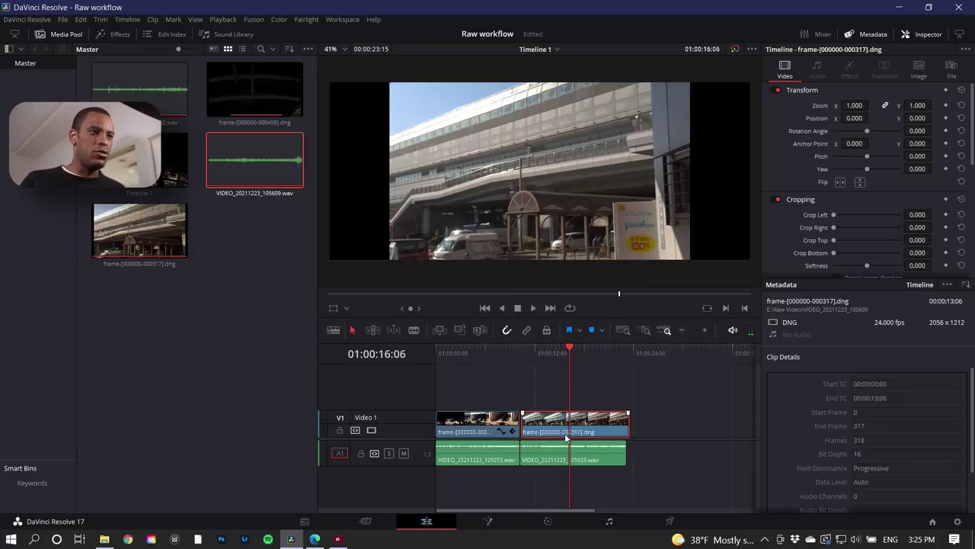
{"action": "scroll", "coordinate": [854, 221], "scroll_direction": "down", "scroll_amount": 6}
{"action": "left_click", "coordinate": [858, 242]}
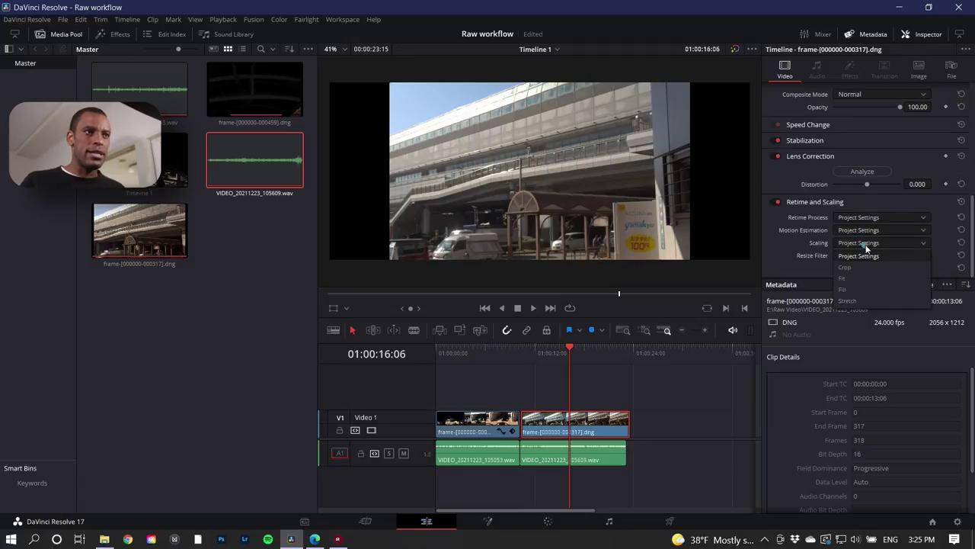
{"action": "left_click", "coordinate": [879, 287]}
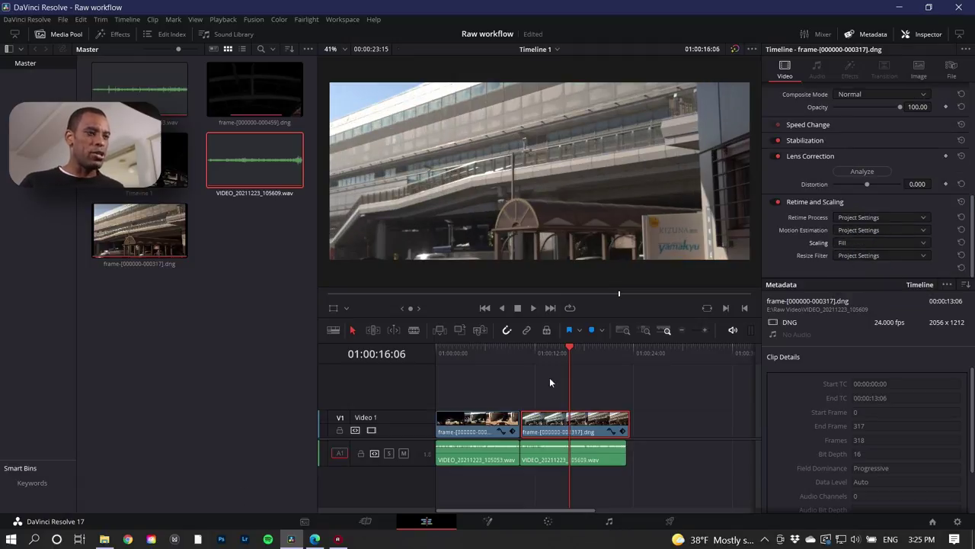
Set the second clip's Position Y to 69 and review its frames.
{"action": "scroll", "coordinate": [863, 139], "scroll_direction": "up", "scroll_amount": 6}
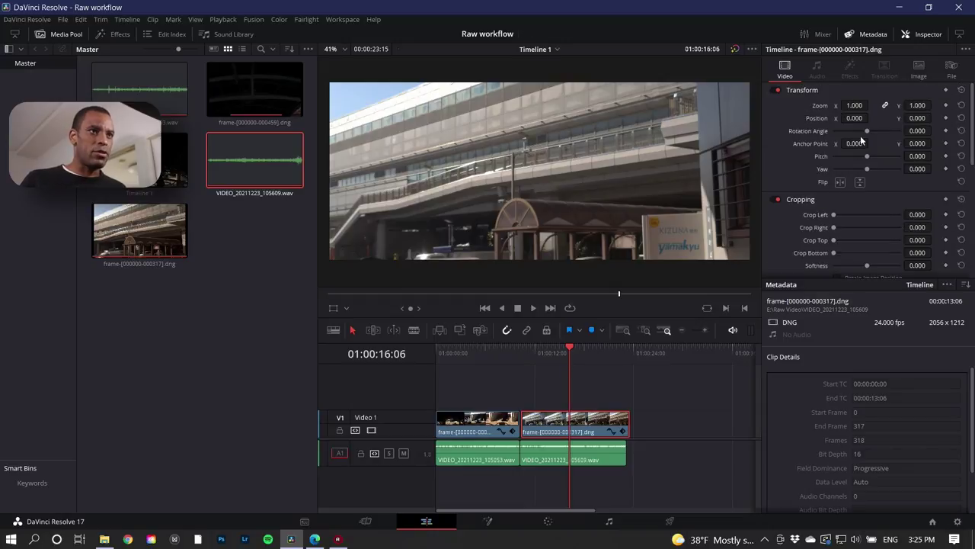
{"action": "mouse_move", "coordinate": [919, 118]}
{"action": "left_mouse_down"}
{"action": "mouse_move", "coordinate": [949, 117]}
{"action": "mouse_move", "coordinate": [914, 118]}
{"action": "left_mouse_up"}
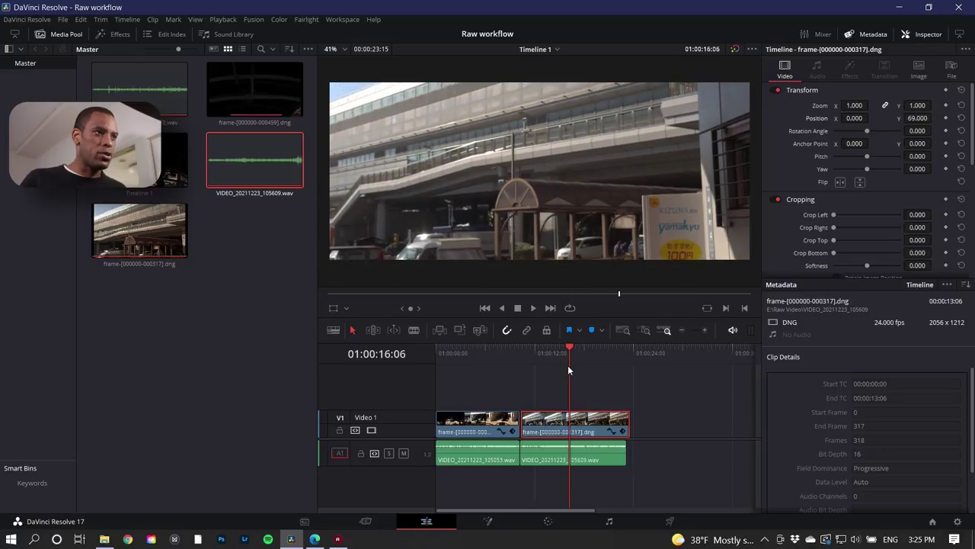
{"action": "left_click_drag", "start_coordinate": [571, 363], "coordinate": [599, 359]}
Split the second clip and its audio at the playhead and delete the tail.
{"action": "key", "text": "ctrl+b"}
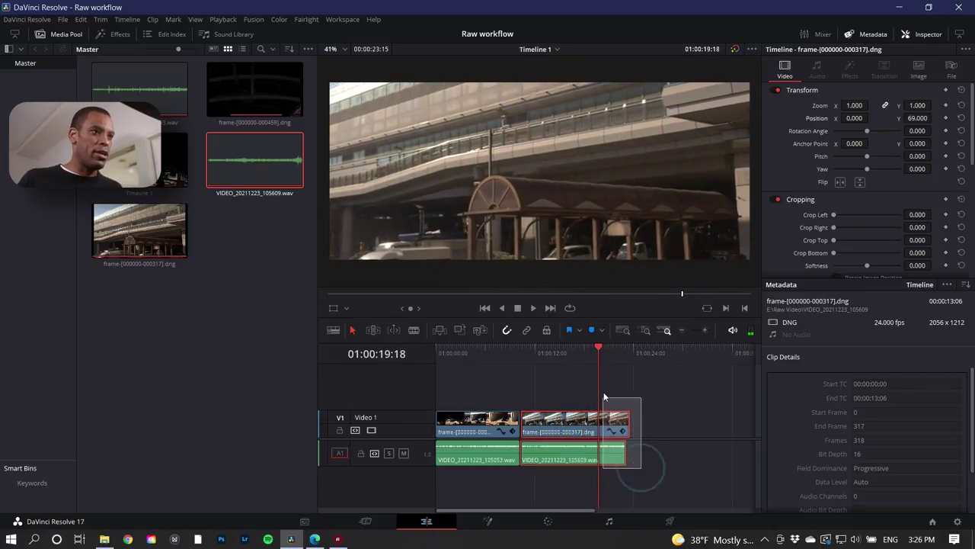
{"action": "left_click_drag", "start_coordinate": [652, 478], "coordinate": [614, 382]}
{"action": "key", "text": "Delete"}
Cut out a short middle section of the second clip with ripple delete, shortening the timeline to 16:13.
{"action": "mouse_move", "coordinate": [535, 364]}
{"action": "left_mouse_down"}
{"action": "mouse_move", "coordinate": [523, 362]}
{"action": "mouse_move", "coordinate": [546, 361]}
{"action": "left_mouse_up"}
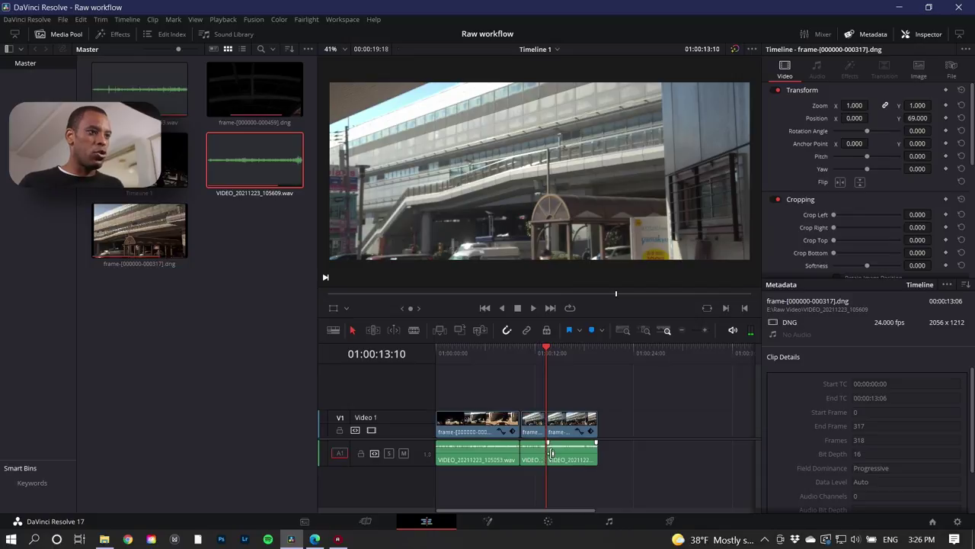
{"action": "key", "text": "ctrl+b"}
{"action": "key", "text": "Up"}
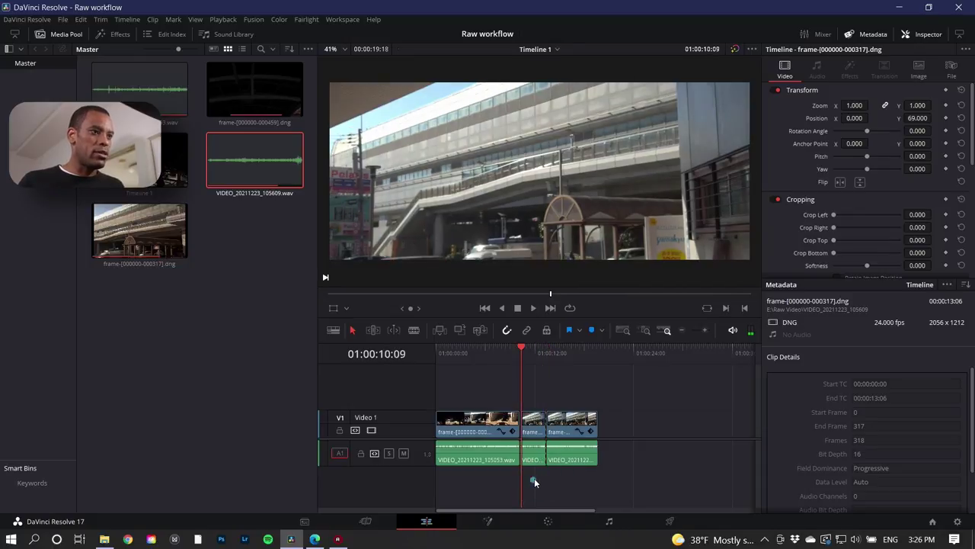
{"action": "left_click", "coordinate": [533, 456]}
{"action": "key", "text": "Delete"}
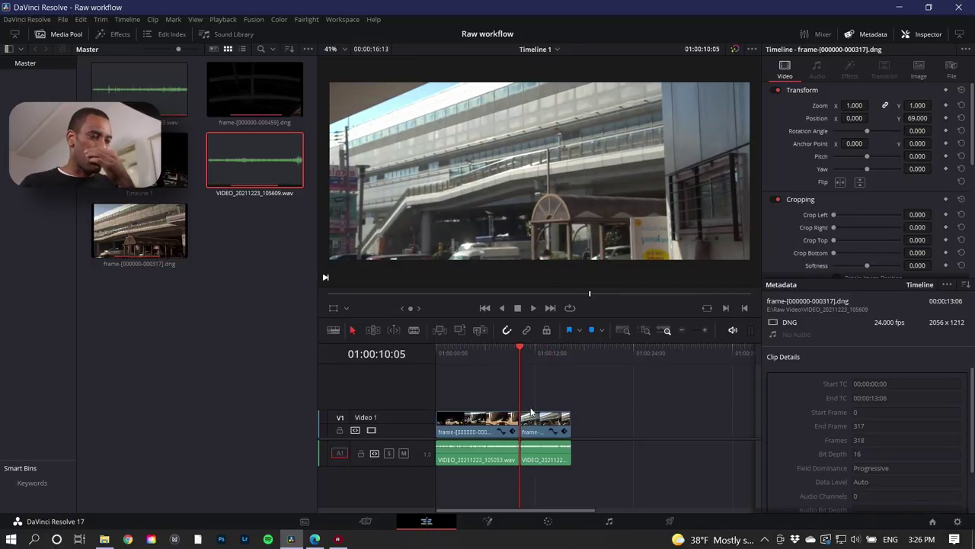
{"action": "left_click_drag", "start_coordinate": [527, 363], "coordinate": [547, 354]}
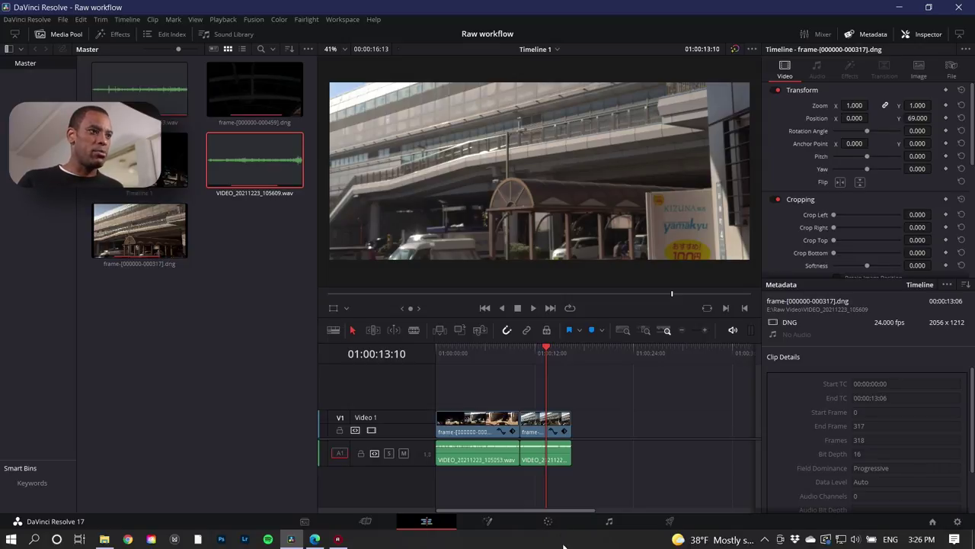
On the Color page, set the second clip's Camera Raw decoding to use per-clip settings.
{"action": "left_click", "coordinate": [548, 521]}
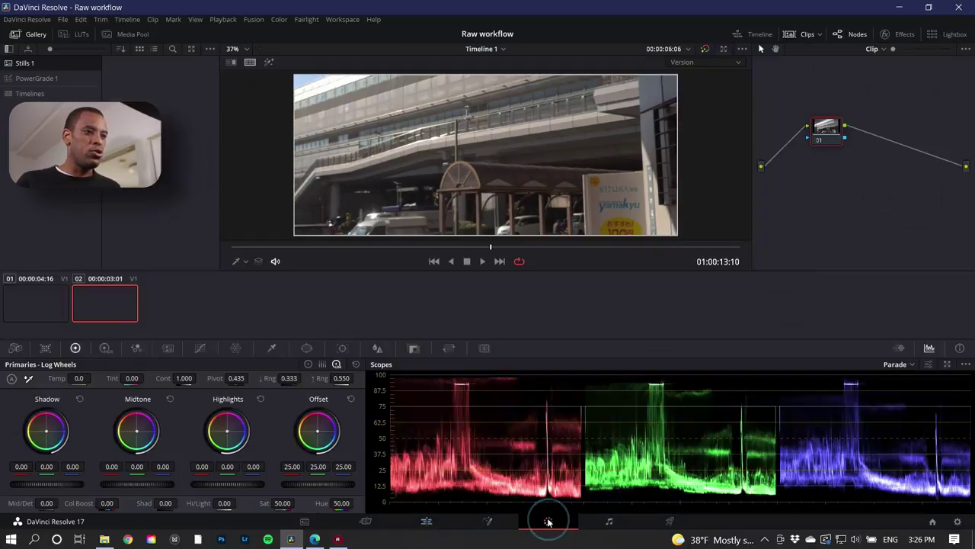
{"action": "left_click", "coordinate": [15, 348]}
{"action": "left_click", "coordinate": [102, 392]}
{"action": "left_click", "coordinate": [97, 437]}
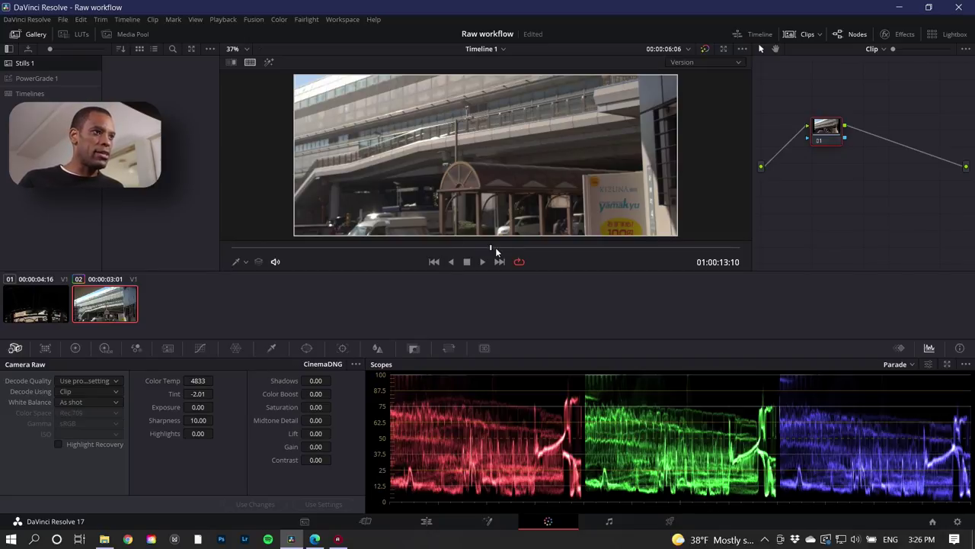
Set Color Temp to 4803 with Tint -2.01, then play back to judge the white balance.
{"action": "left_click_drag", "start_coordinate": [488, 247], "coordinate": [664, 261]}
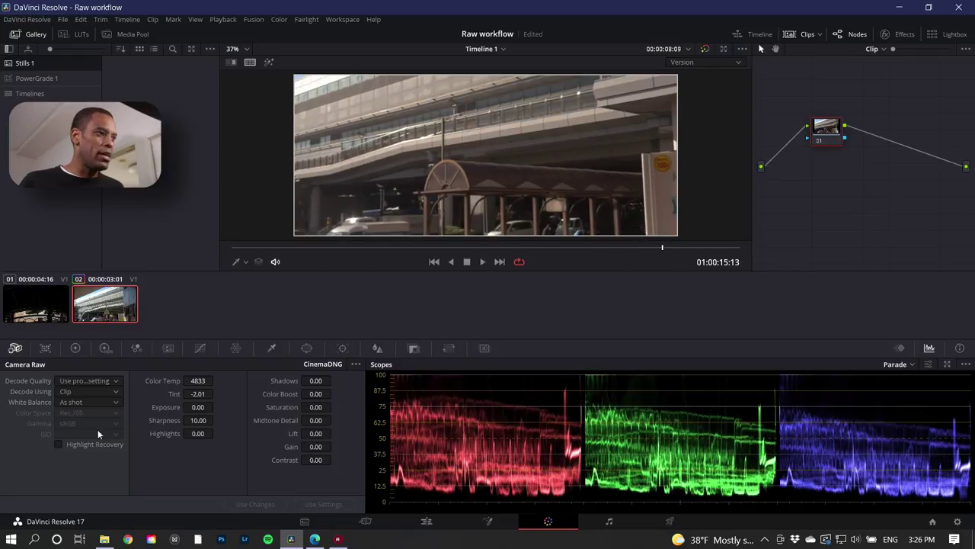
{"action": "left_click_drag", "start_coordinate": [192, 378], "coordinate": [216, 379]}
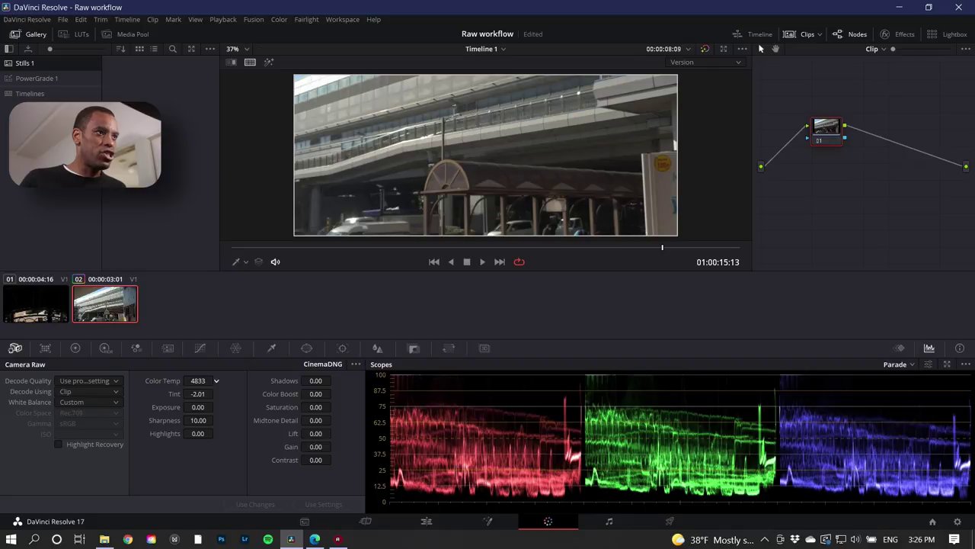
{"action": "left_click_drag", "start_coordinate": [663, 249], "coordinate": [332, 250]}
{"action": "key", "text": "space"}
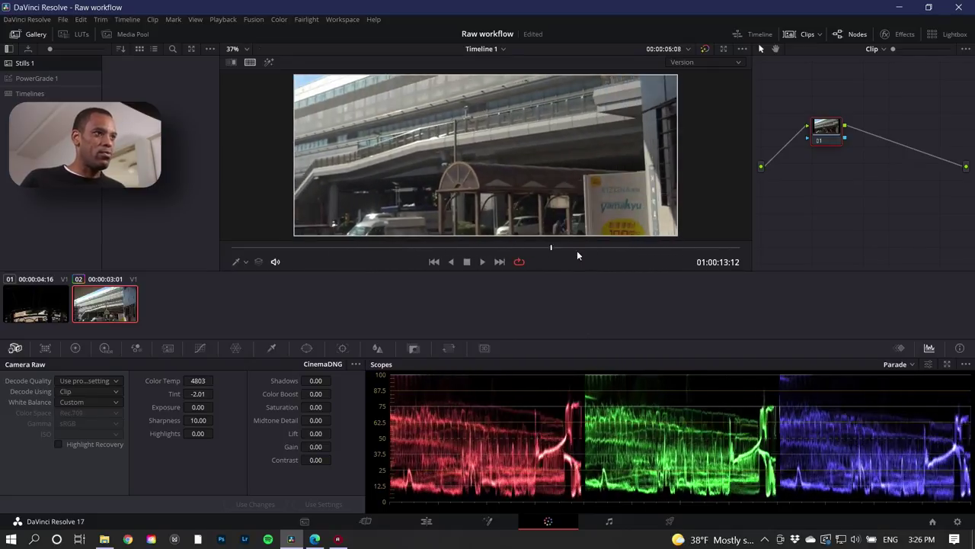
{"action": "key", "text": "space"}
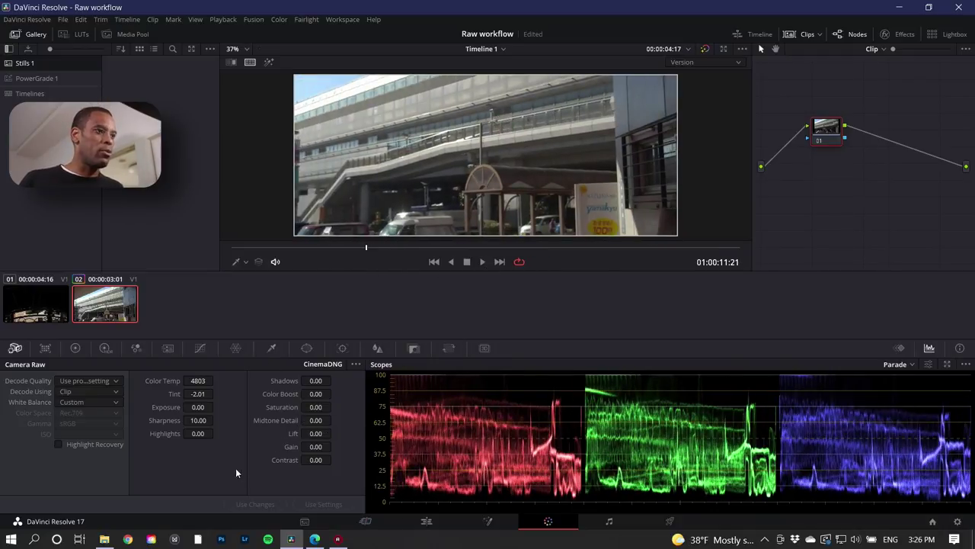
On the Edit page, select the second timeline clip and move the playhead into it.
{"action": "left_click", "coordinate": [427, 522]}
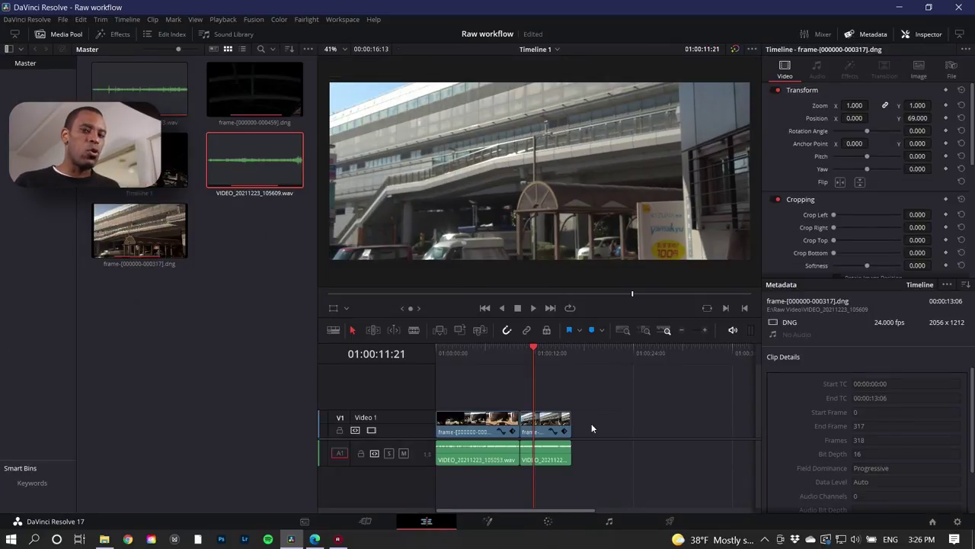
{"action": "left_click", "coordinate": [541, 428]}
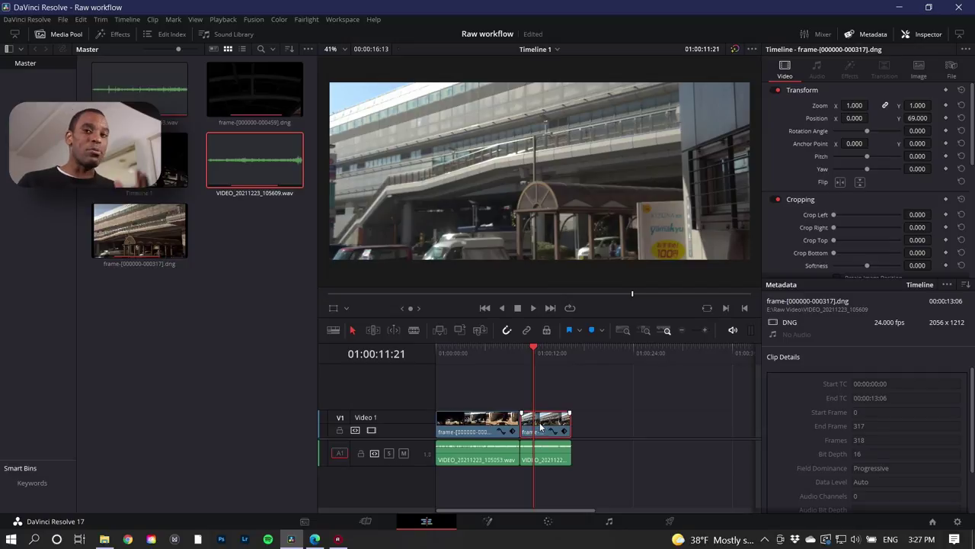
{"action": "left_click", "coordinate": [457, 363]}
{"action": "left_click_drag", "start_coordinate": [457, 362], "coordinate": [475, 387]}
{"action": "left_click_drag", "start_coordinate": [536, 358], "coordinate": [550, 358]}
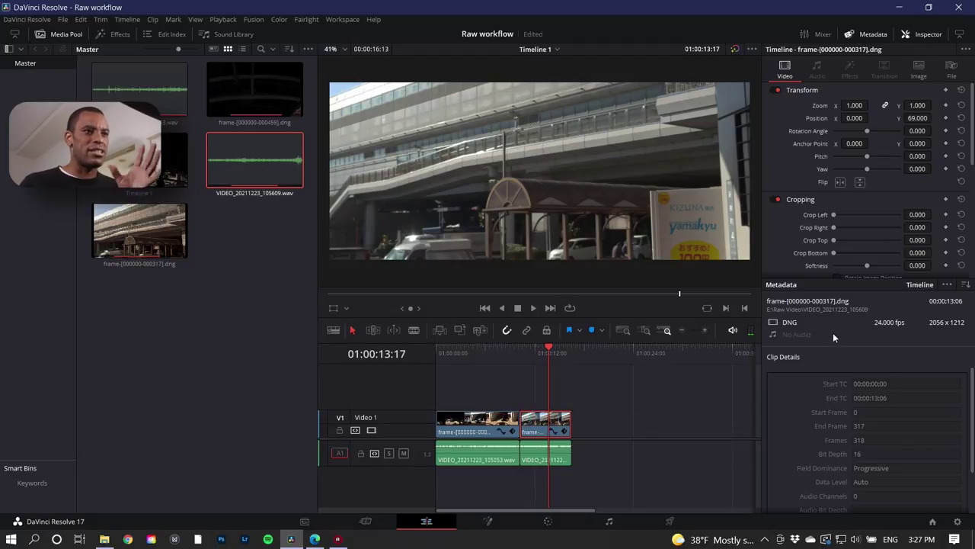
Stabilize the second clip in Perspective mode with Strength 0.5 from the Inspector.
{"action": "left_click", "coordinate": [872, 33]}
{"action": "scroll", "coordinate": [819, 301], "scroll_direction": "down", "scroll_amount": 1}
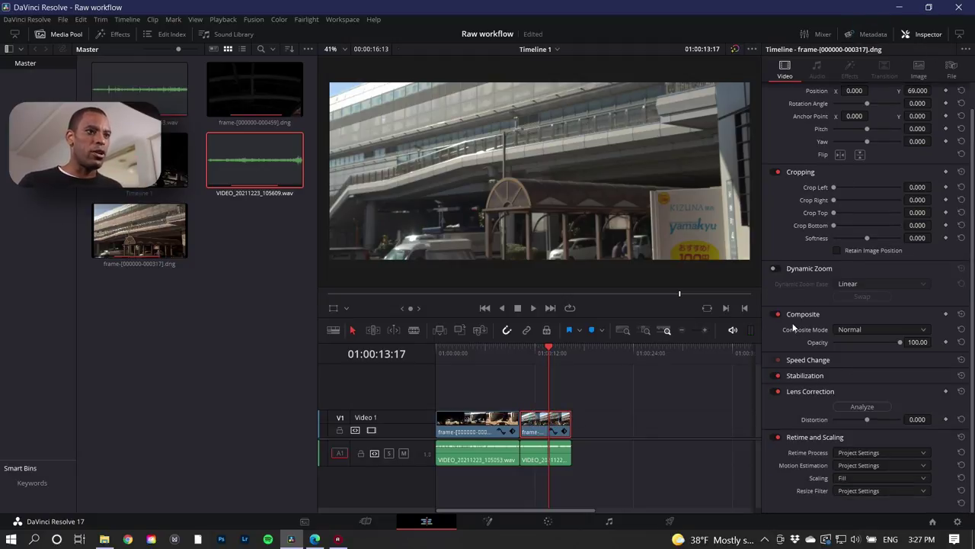
{"action": "left_click", "coordinate": [843, 377]}
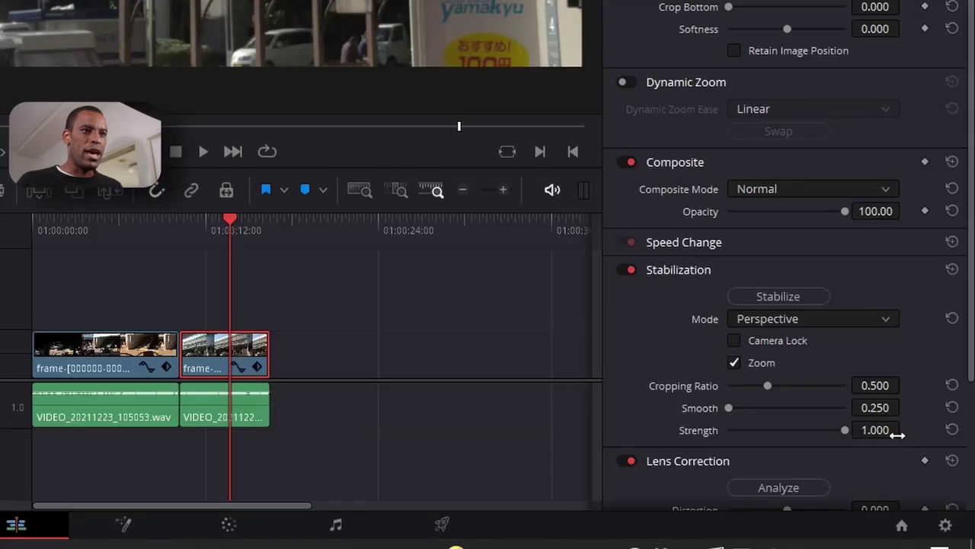
{"action": "double_click", "coordinate": [885, 431]}
{"action": "key", "text": "BackSpace"}
{"action": "type", "text": ".5"}
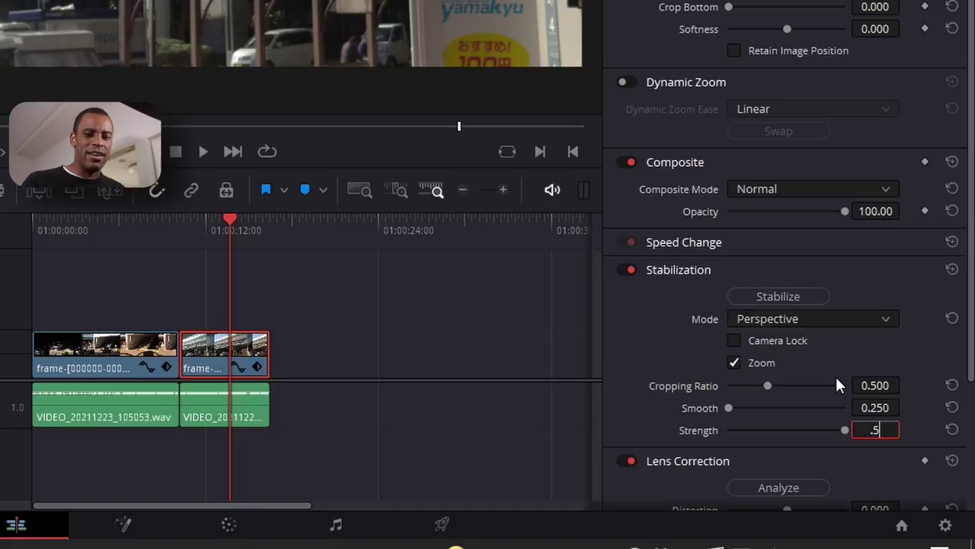
{"action": "key", "text": "Return"}
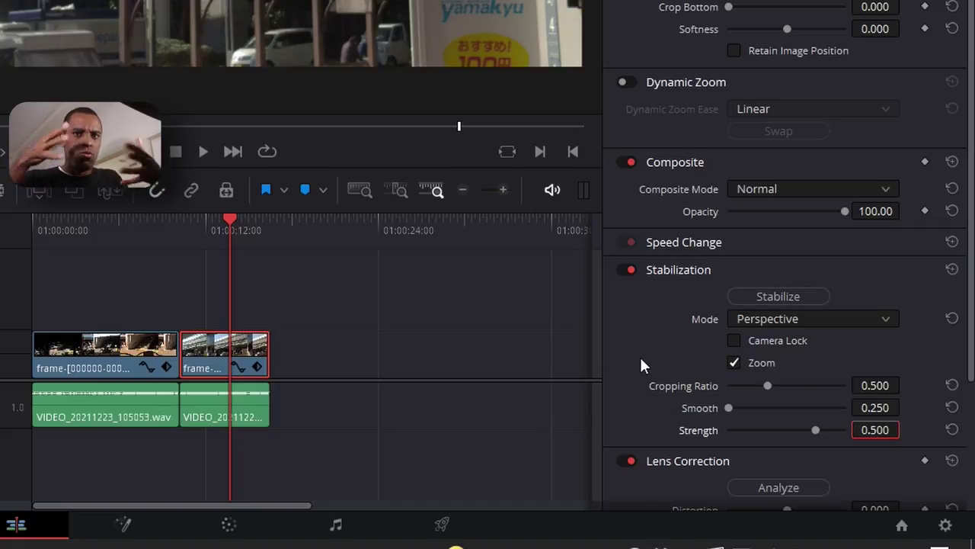
{"action": "left_click", "coordinate": [795, 297]}
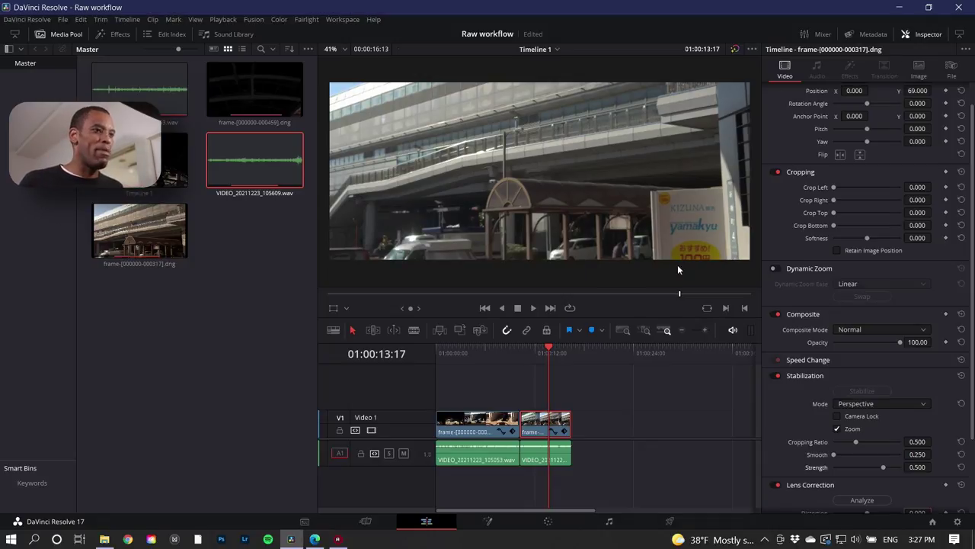
{"action": "left_click_drag", "start_coordinate": [569, 351], "coordinate": [524, 354]}
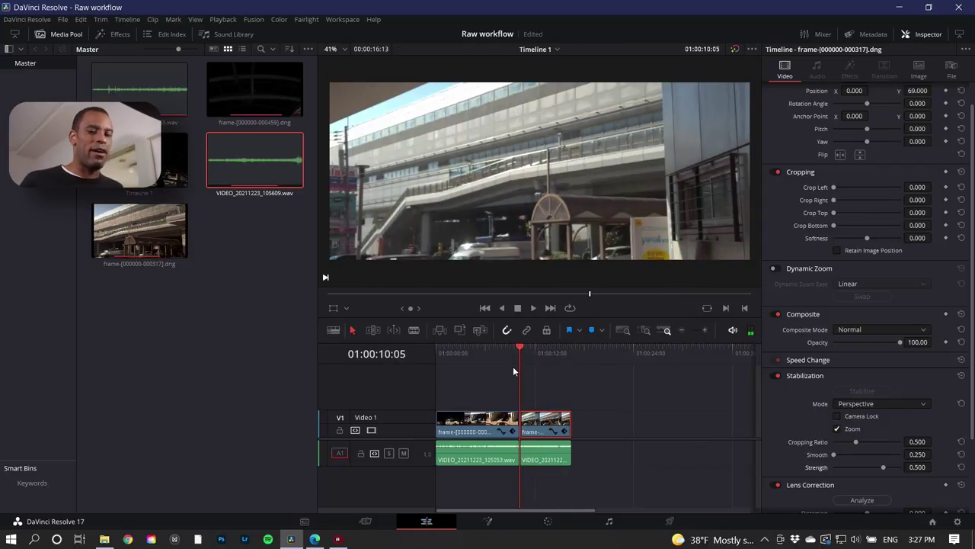
{"action": "key", "text": "space"}
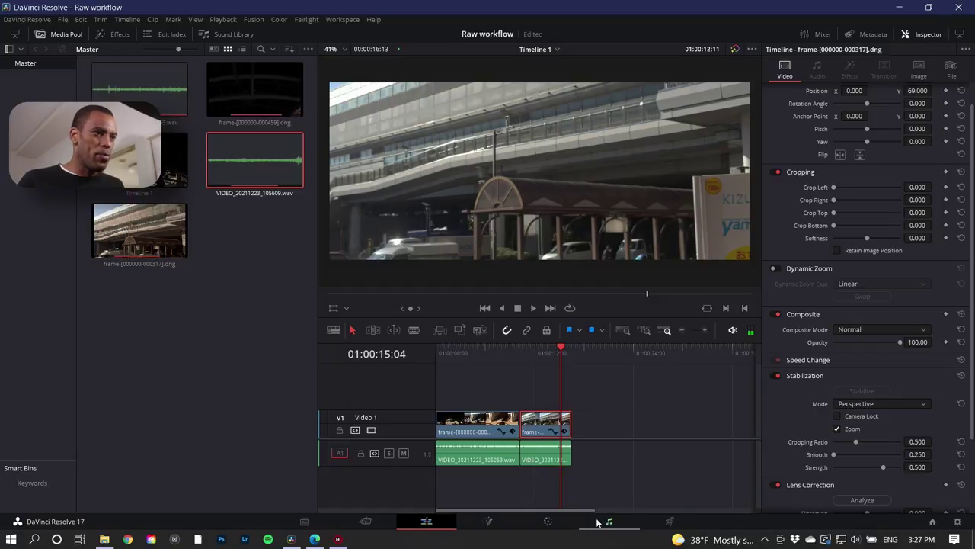
Set the Deliver page render resolution to 3840 x 2160 Ultra HD, then go back to editing.
{"action": "left_click", "coordinate": [672, 521]}
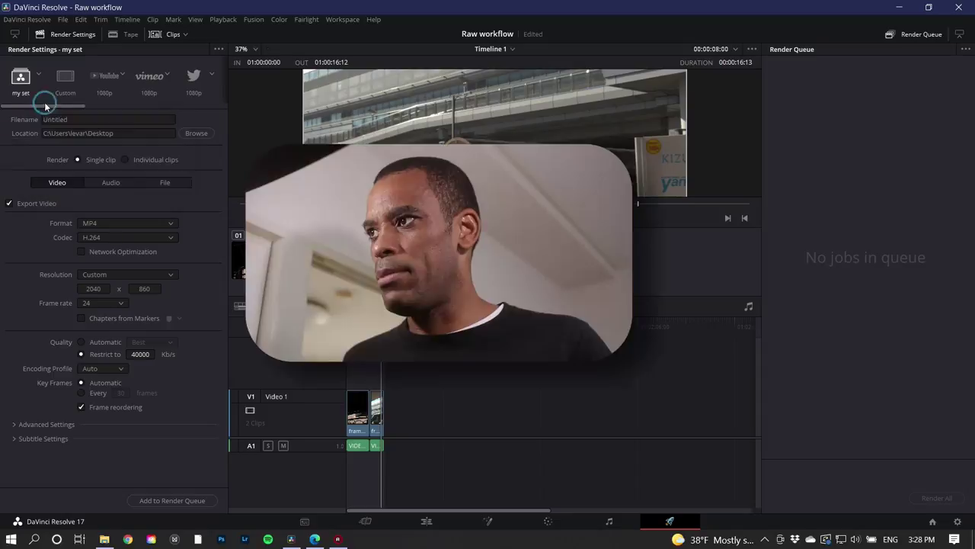
{"action": "left_click", "coordinate": [126, 274]}
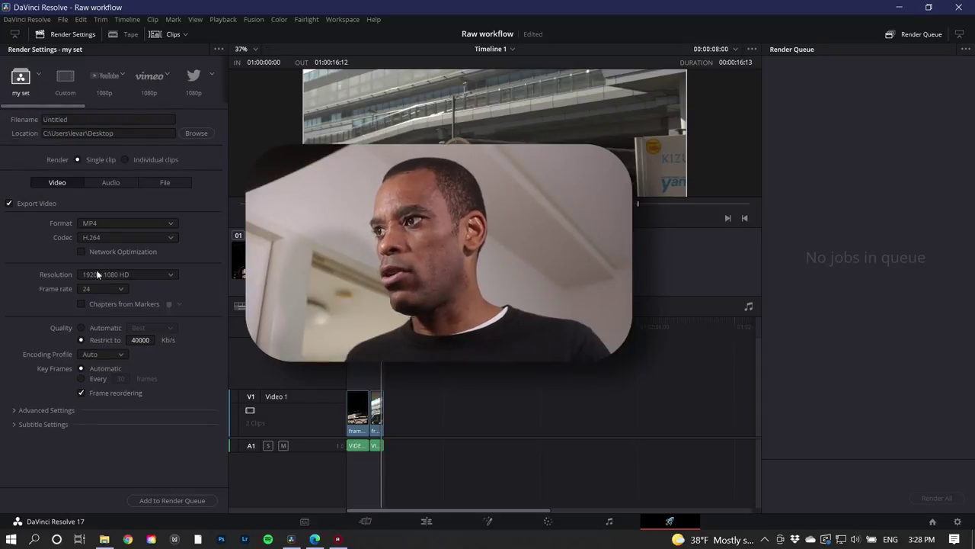
{"action": "left_click", "coordinate": [147, 231]}
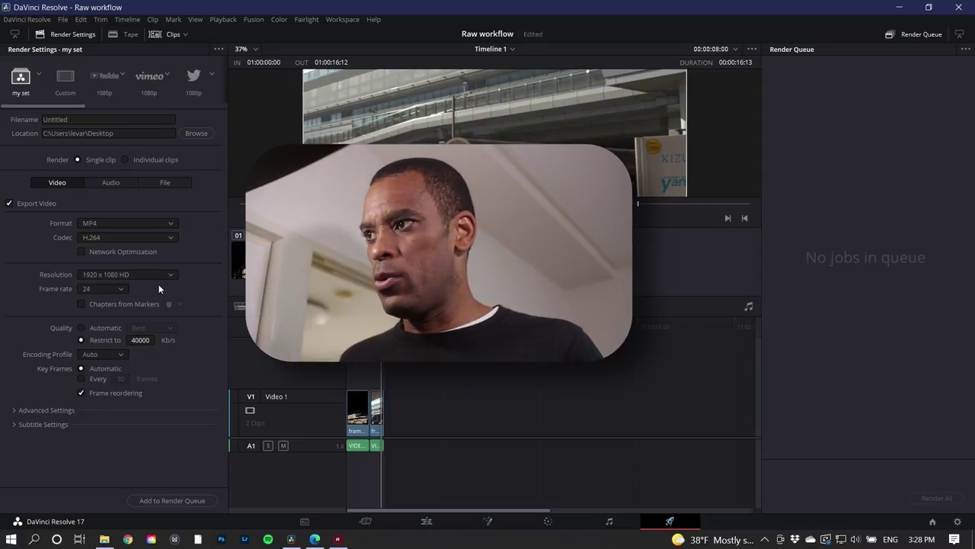
{"action": "left_click", "coordinate": [165, 276]}
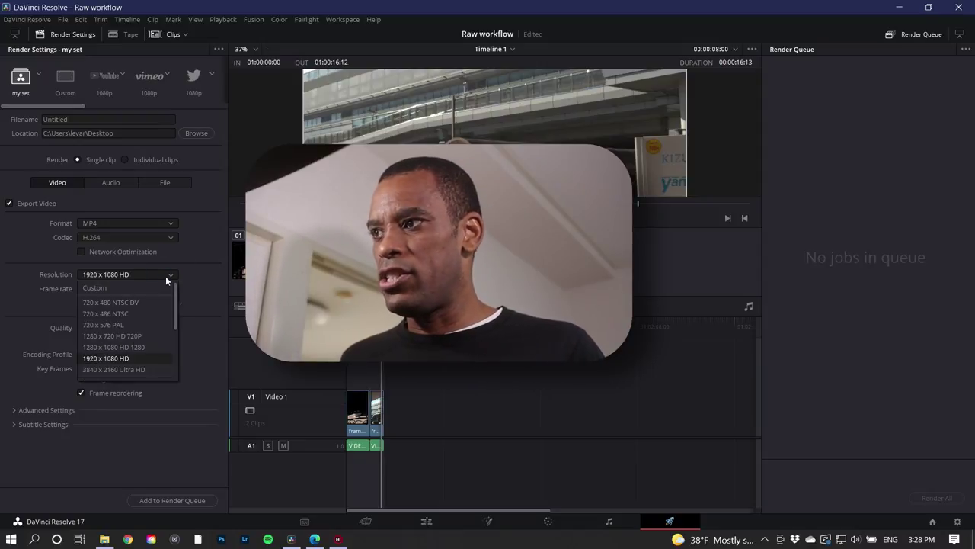
{"action": "left_click", "coordinate": [154, 371]}
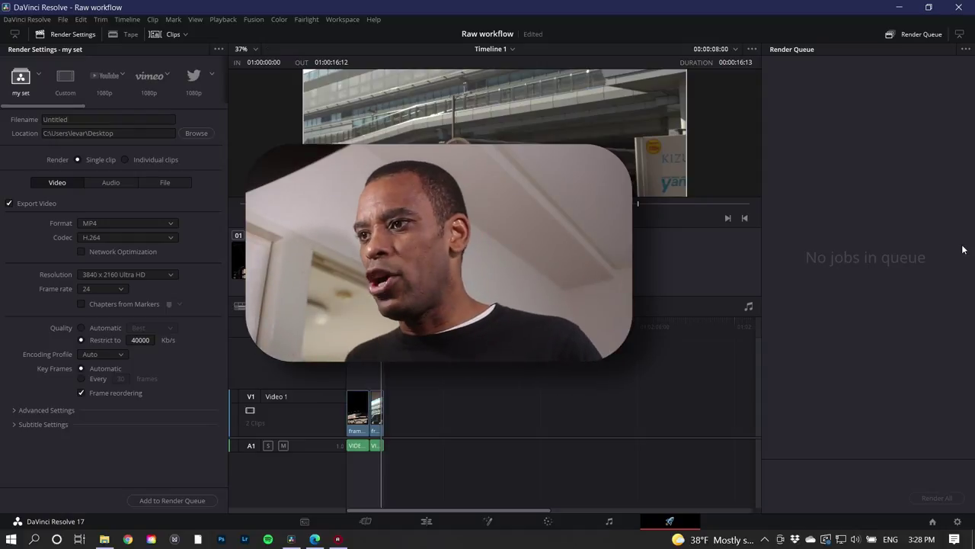
{"action": "left_click", "coordinate": [427, 523]}
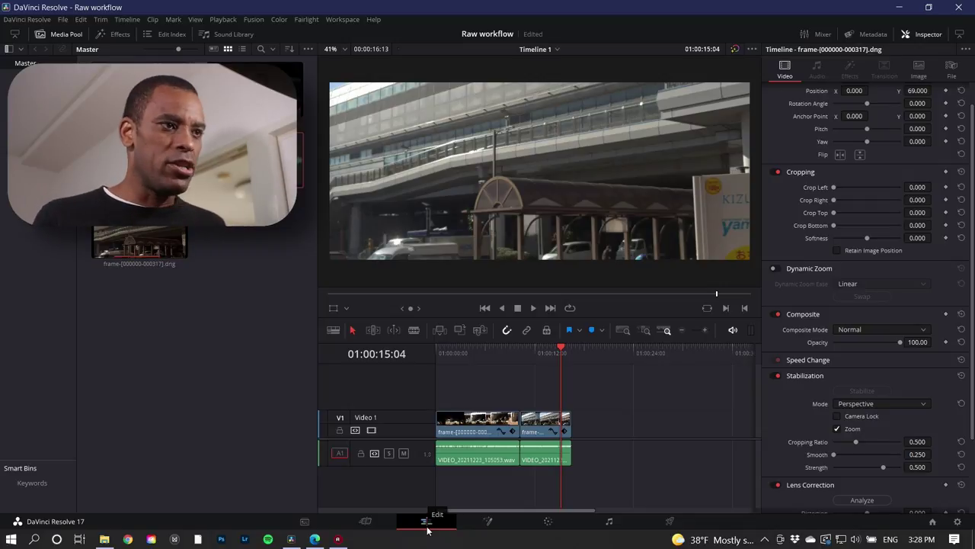
{"action": "left_click_drag", "start_coordinate": [507, 349], "coordinate": [482, 360]}
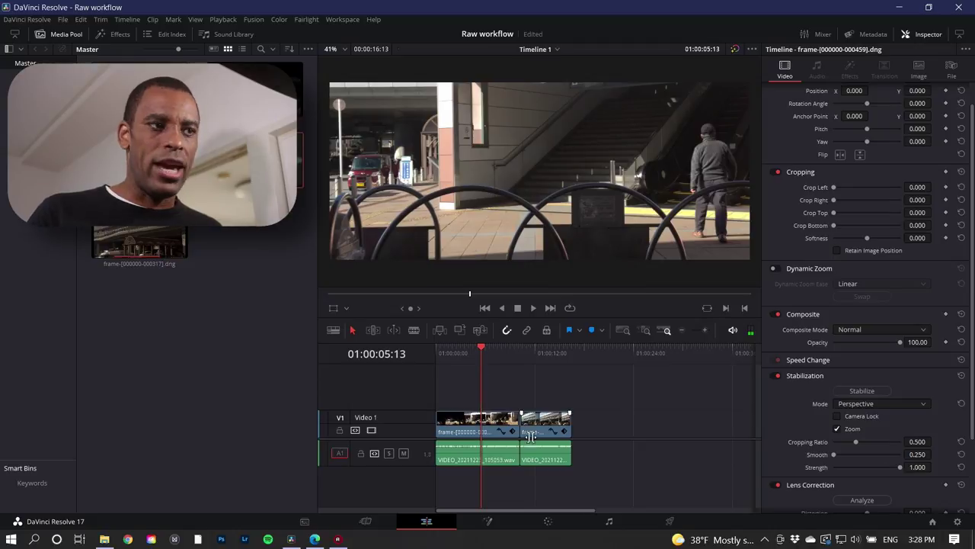
{"action": "left_click", "coordinate": [227, 20]}
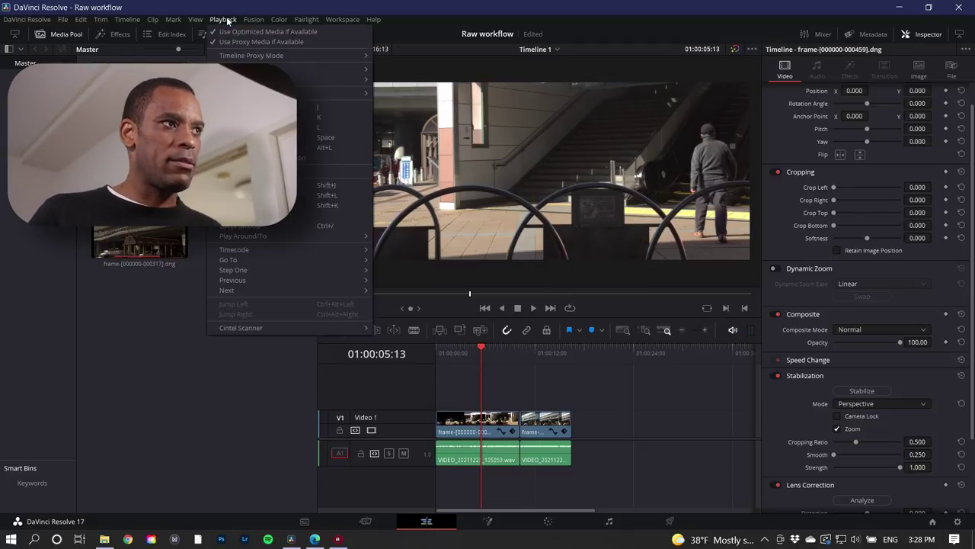
{"action": "mouse_move", "coordinate": [245, 60]}
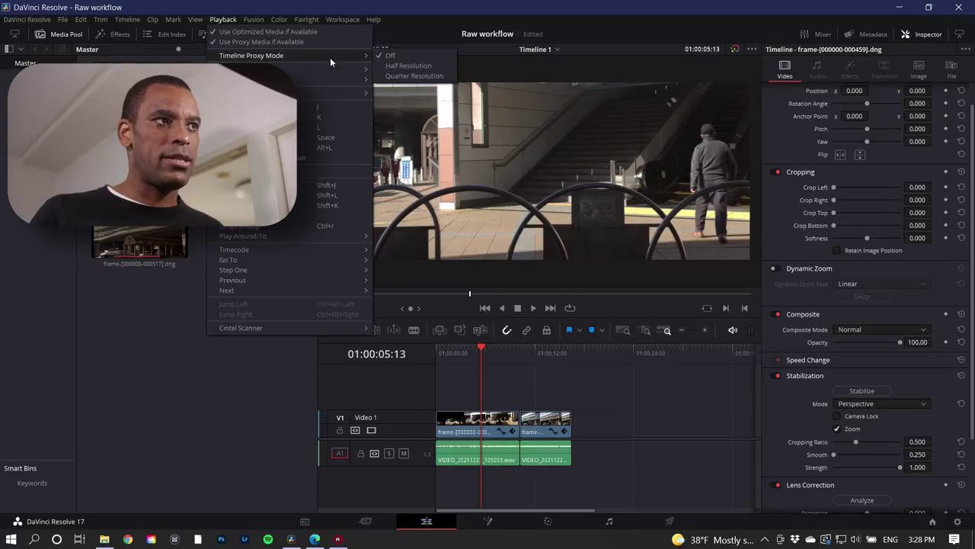
{"action": "left_click", "coordinate": [406, 75]}
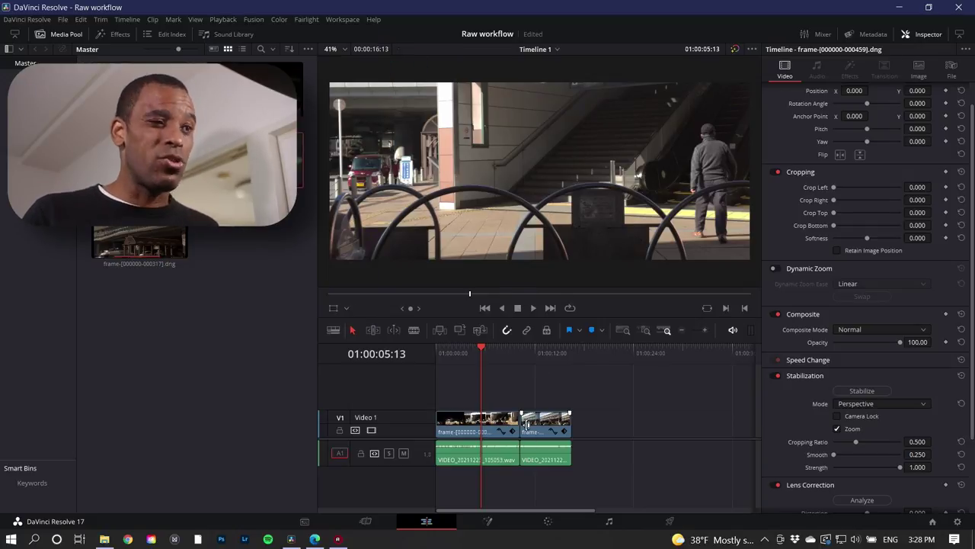
{"action": "mouse_move", "coordinate": [485, 358]}
{"action": "left_mouse_down"}
{"action": "mouse_move", "coordinate": [497, 354]}
{"action": "mouse_move", "coordinate": [485, 356]}
{"action": "left_mouse_up"}
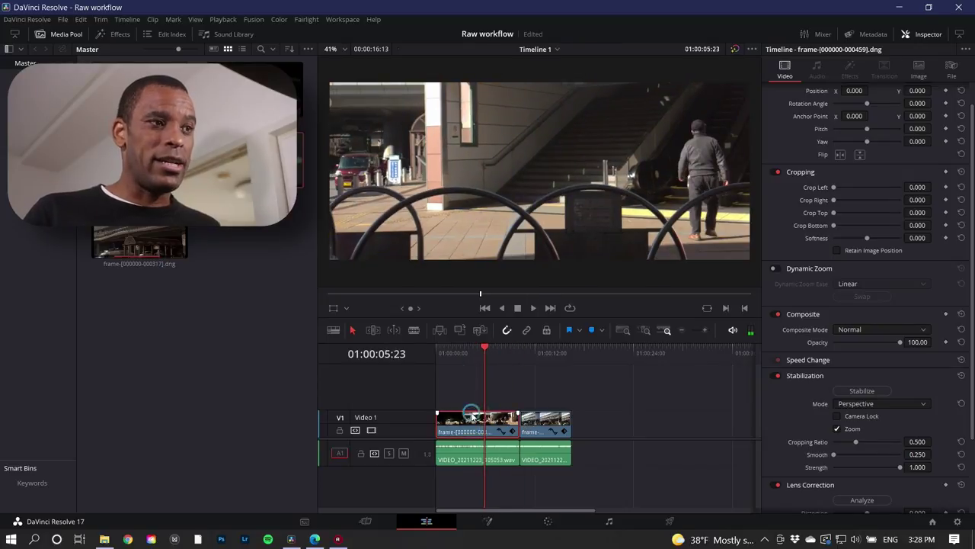
{"action": "right_click", "coordinate": [472, 418]}
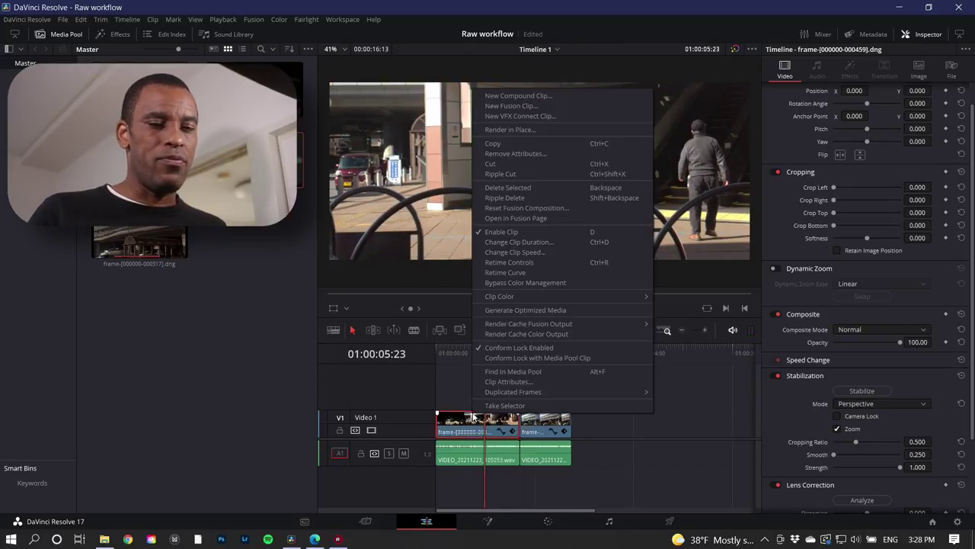
{"action": "left_click", "coordinate": [550, 311]}
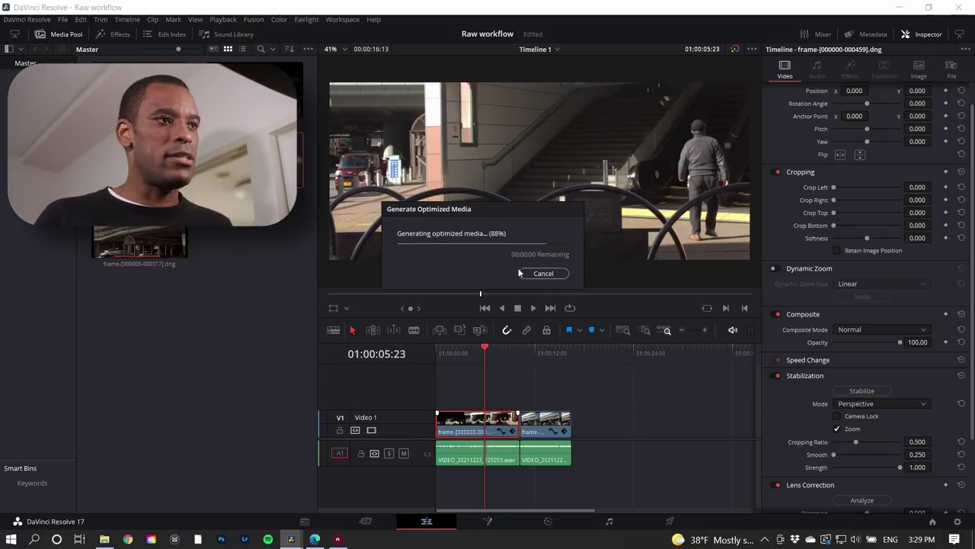
{"action": "left_click", "coordinate": [223, 20]}
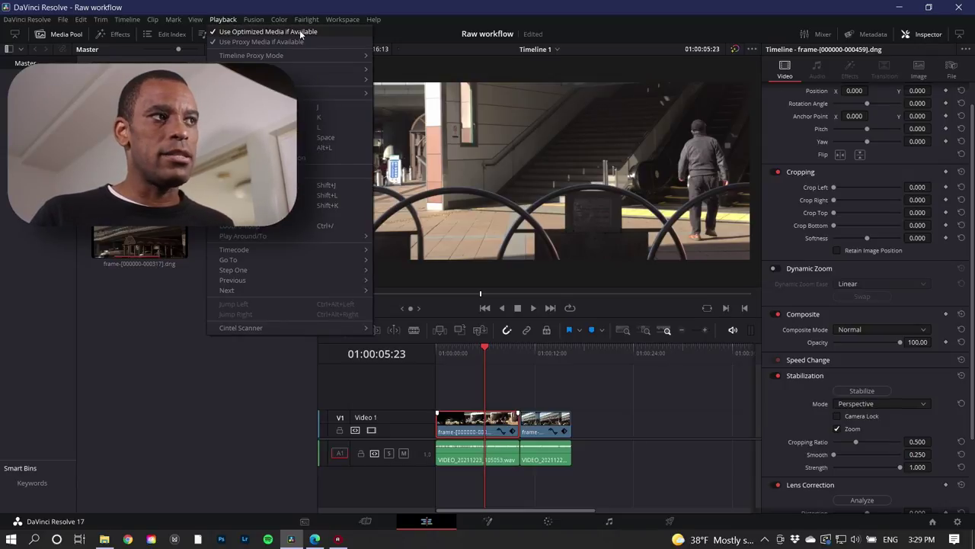
{"action": "left_click", "coordinate": [593, 412]}
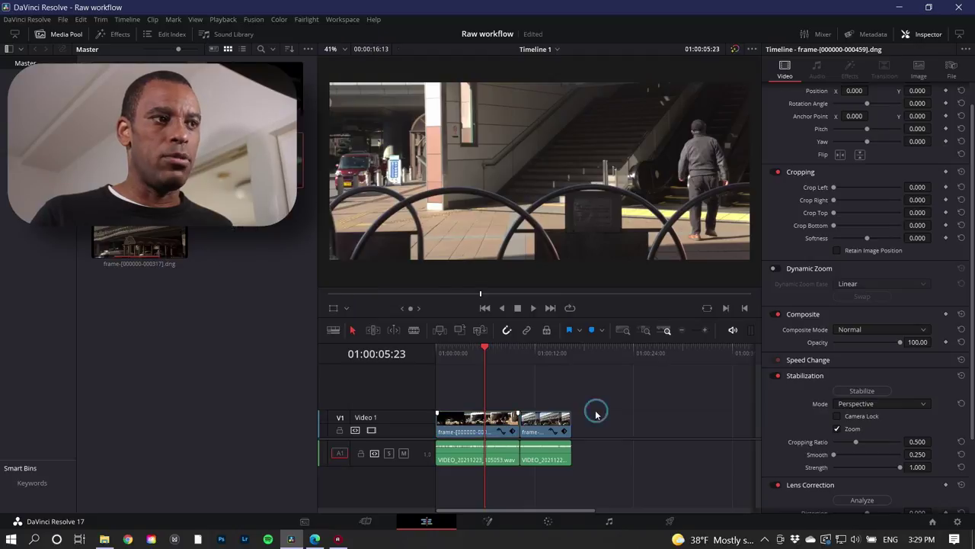
{"action": "right_click", "coordinate": [542, 420]}
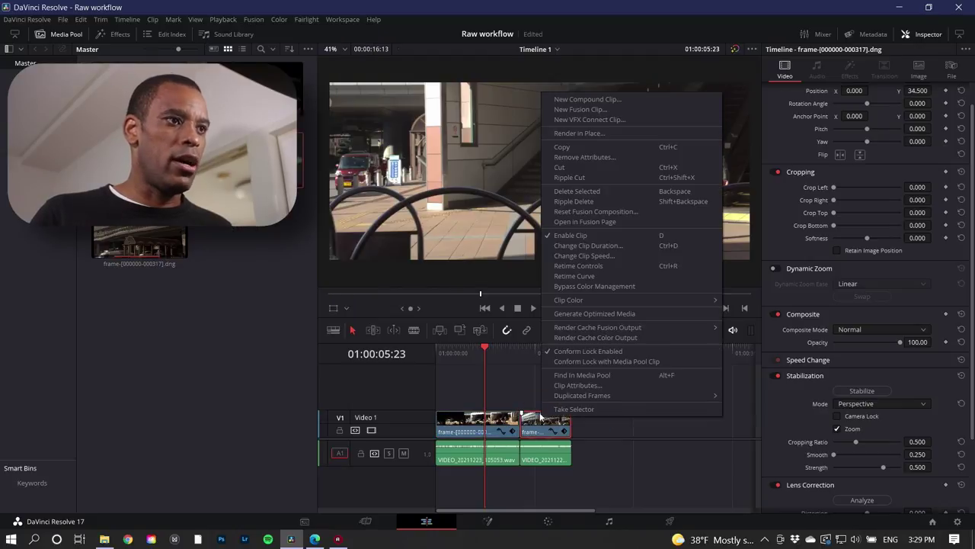
{"action": "left_click", "coordinate": [577, 313]}
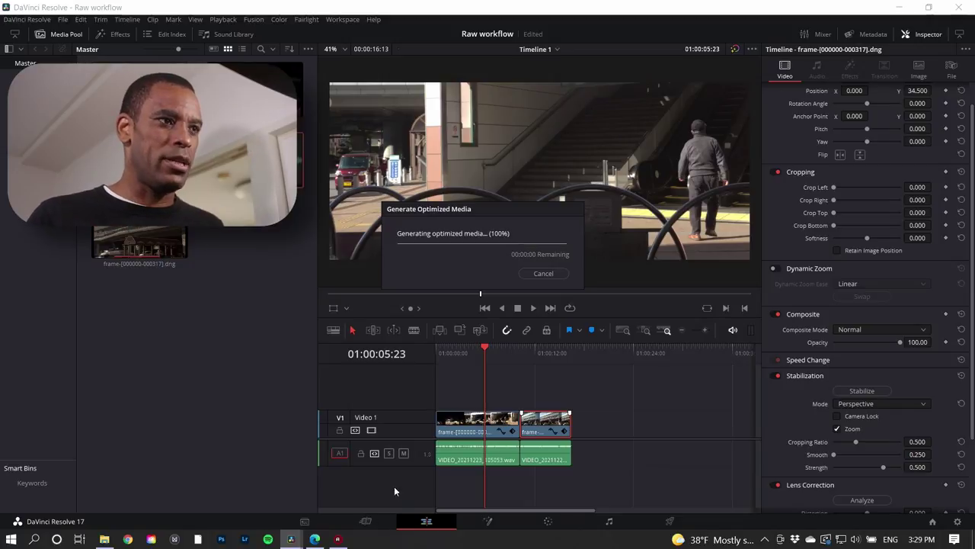
{"action": "left_click", "coordinate": [434, 350]}
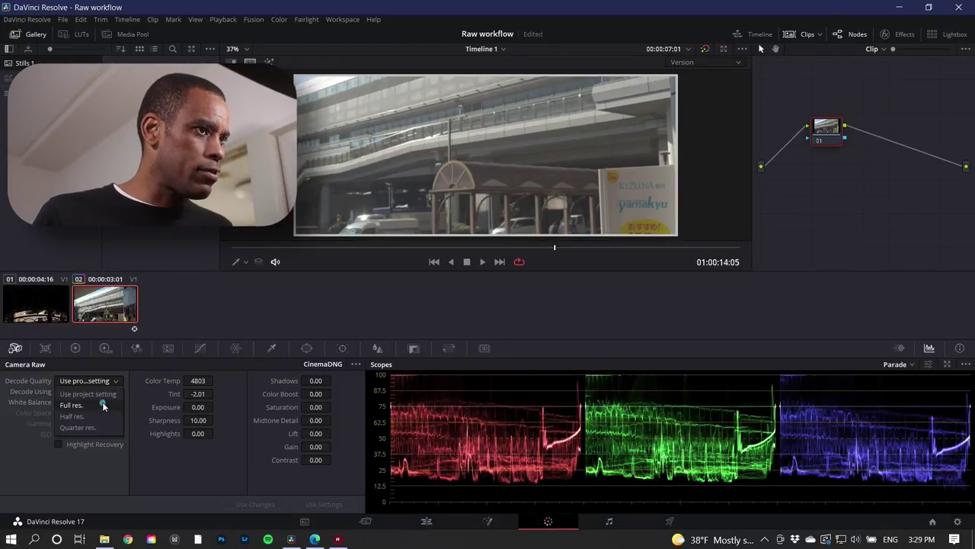
Set the second clip's Camera Raw Decode Quality to Full res.
{"action": "left_click", "coordinate": [103, 405]}
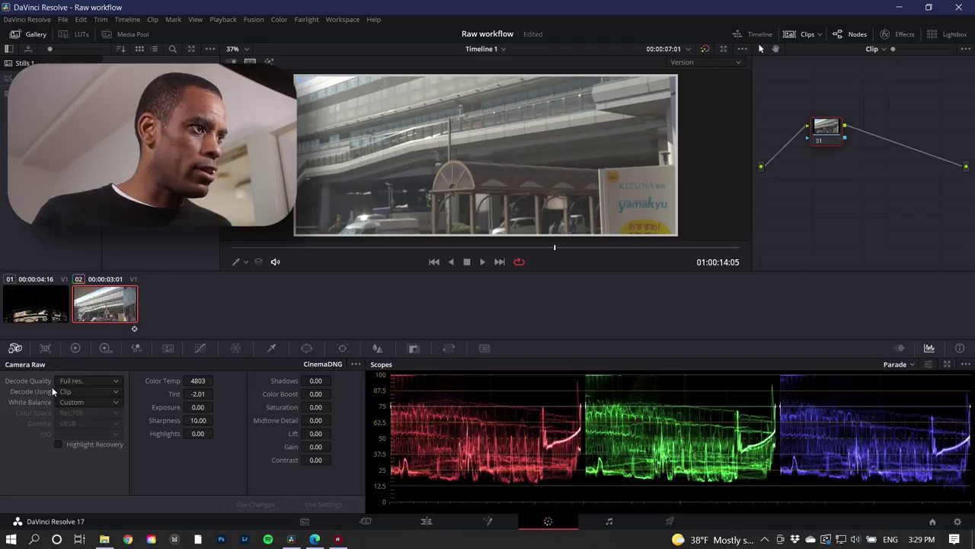